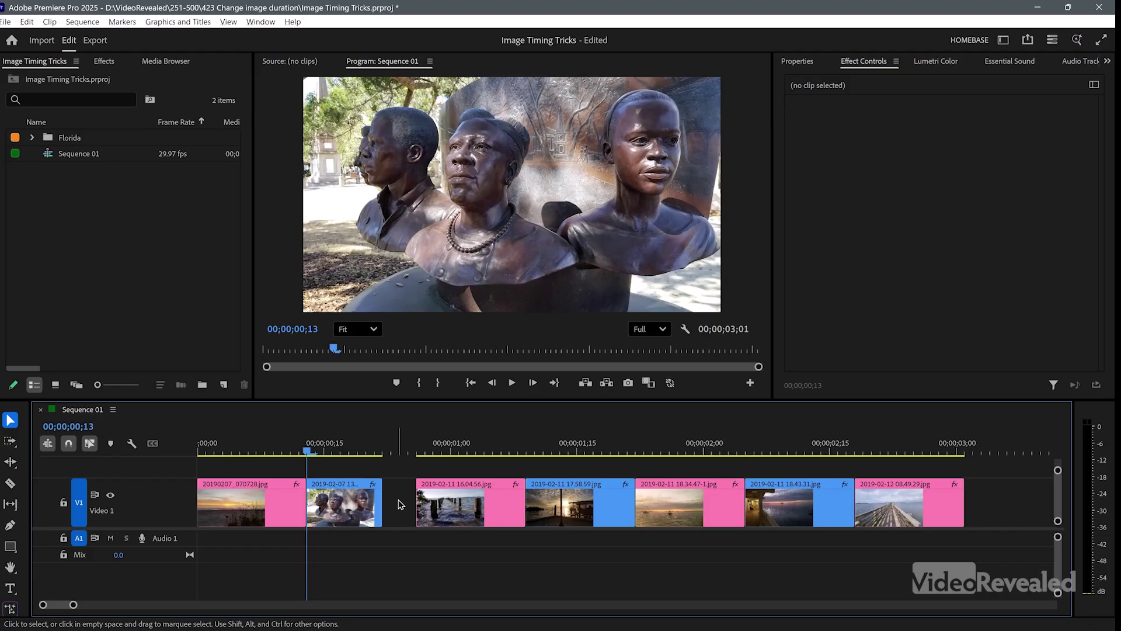
- Close the gap after the second clip on Video 1, and undo both the gap removal and the preceding trim
{"action": "left_click", "coordinate": [399, 504]}
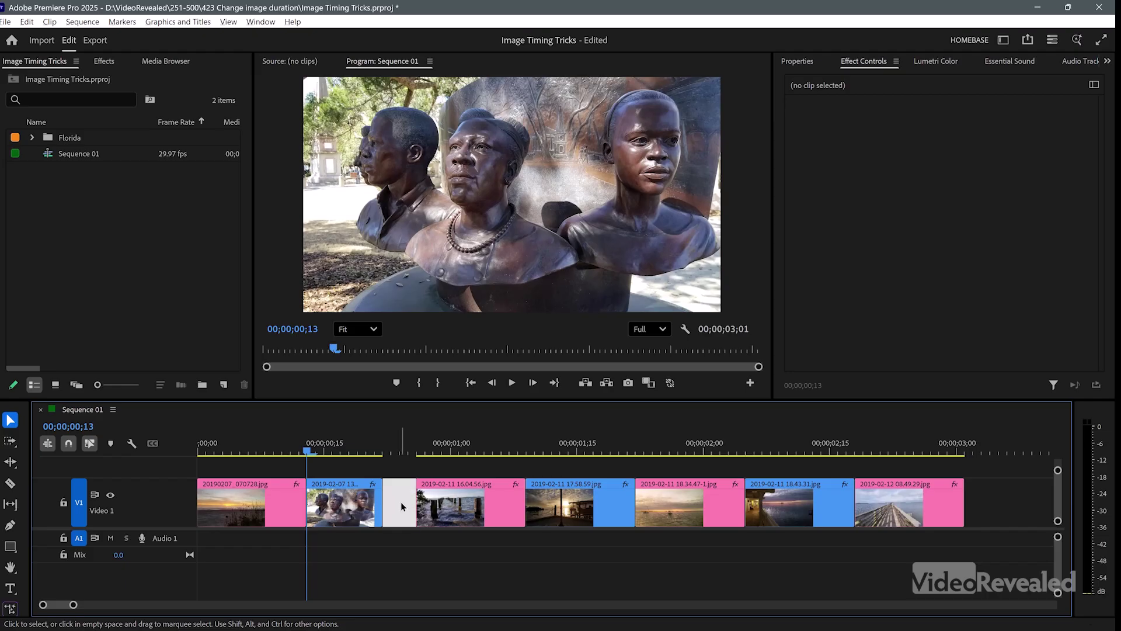
{"action": "key", "text": "Delete"}
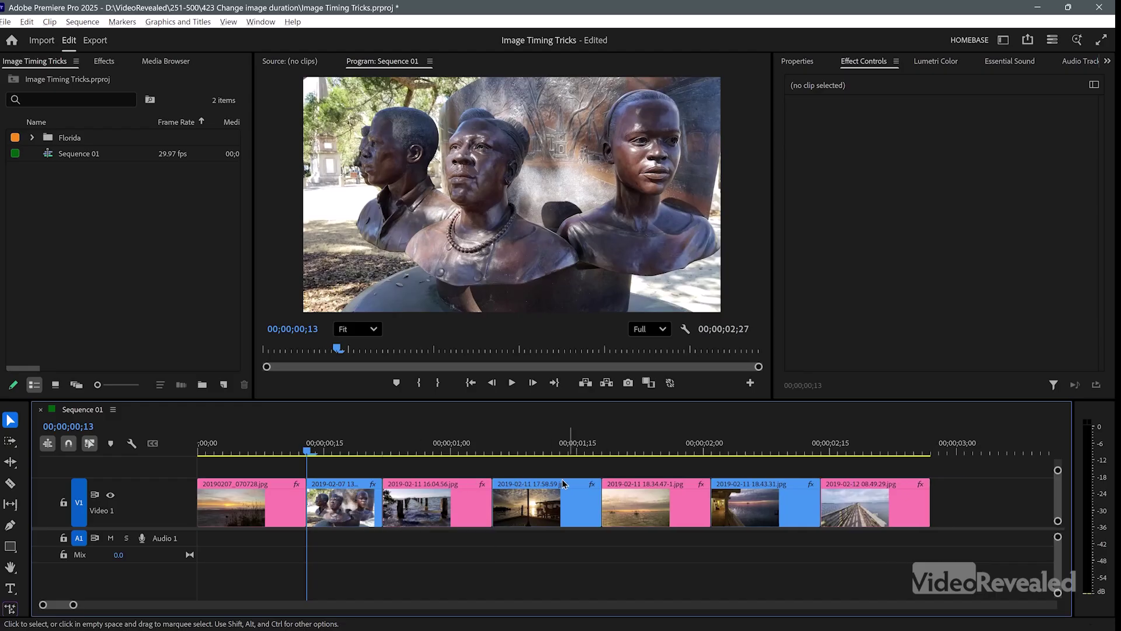
{"action": "key", "text": "ctrl+z"}
{"action": "key", "text": "ctrl+z"}
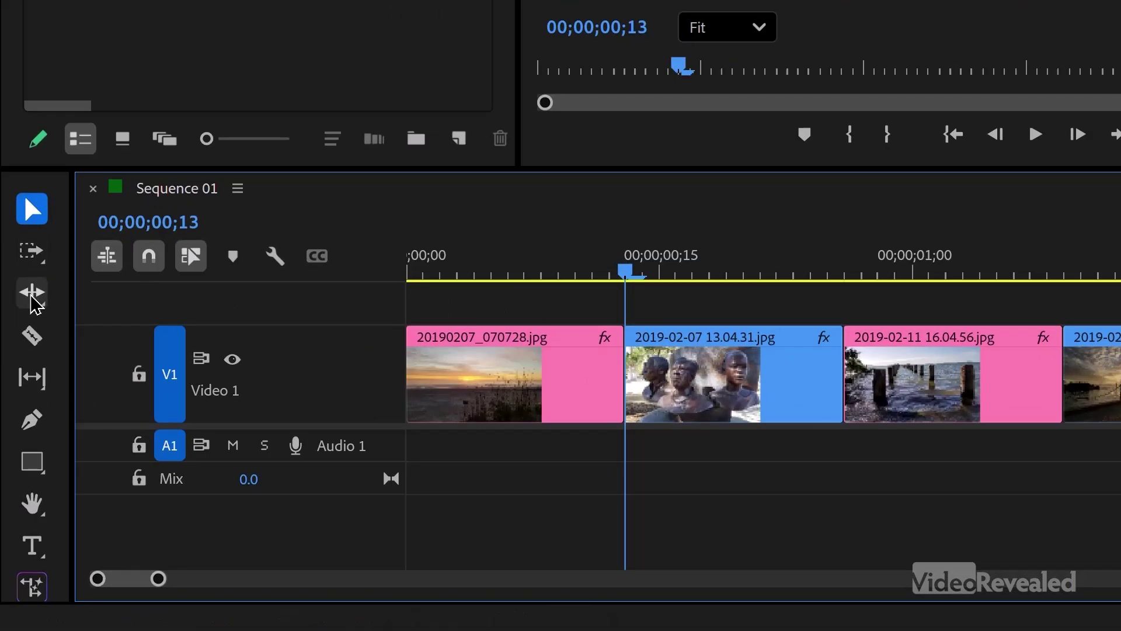
- Shorten the end of the second clip with the Ripple Edit tool, and undo the ripple trim
{"action": "left_click", "coordinate": [34, 295]}
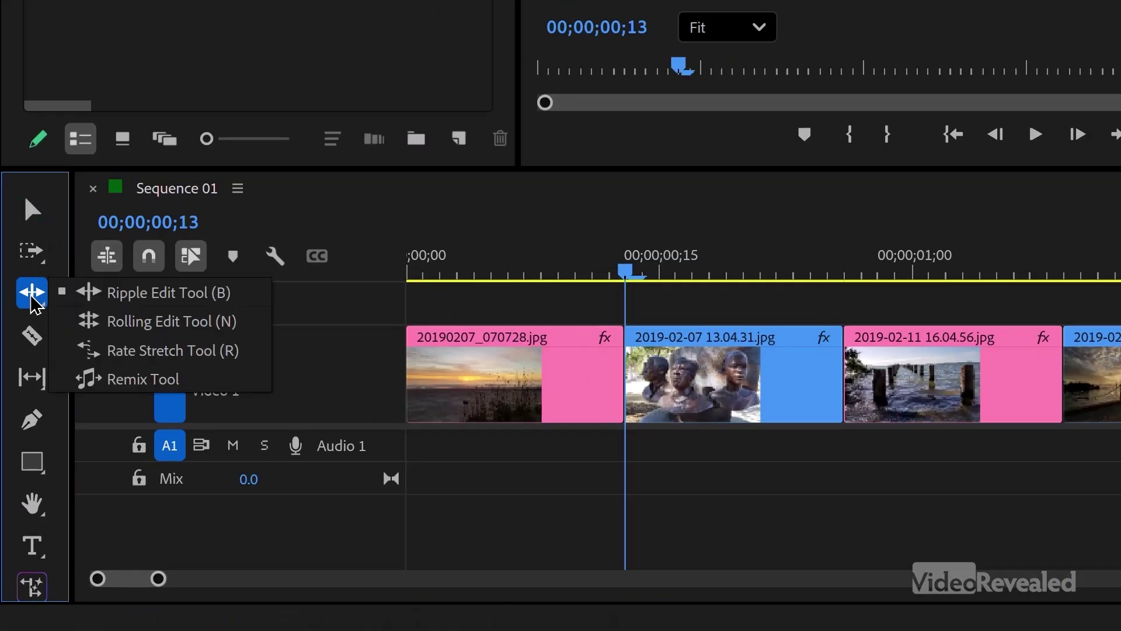
{"action": "left_click", "coordinate": [162, 295]}
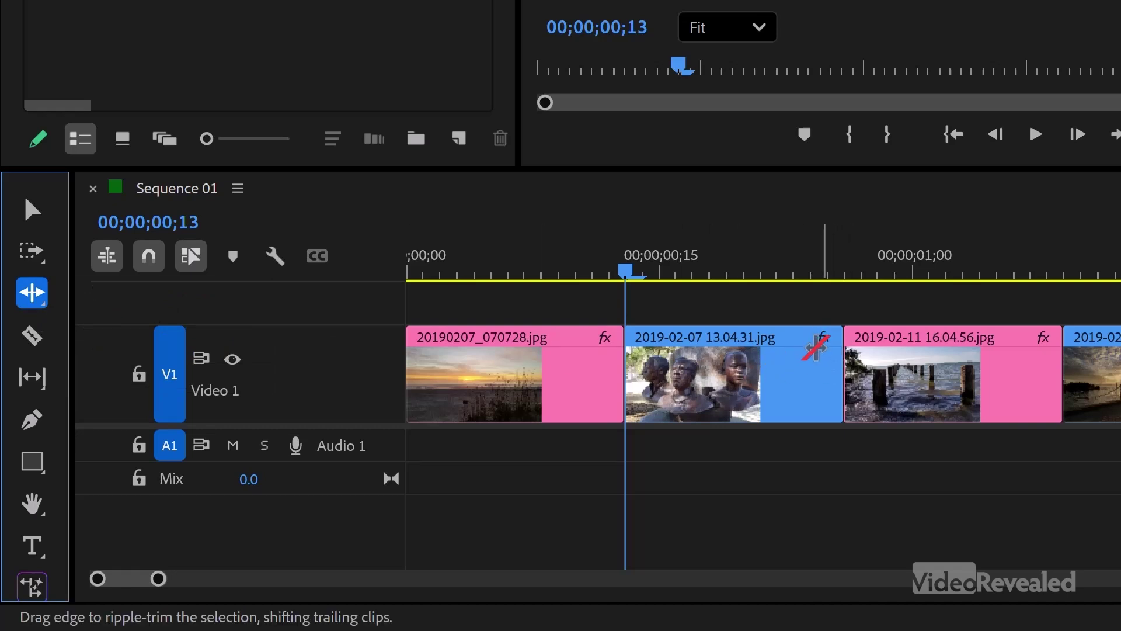
{"action": "left_click_drag", "start_coordinate": [823, 354], "coordinate": [748, 367]}
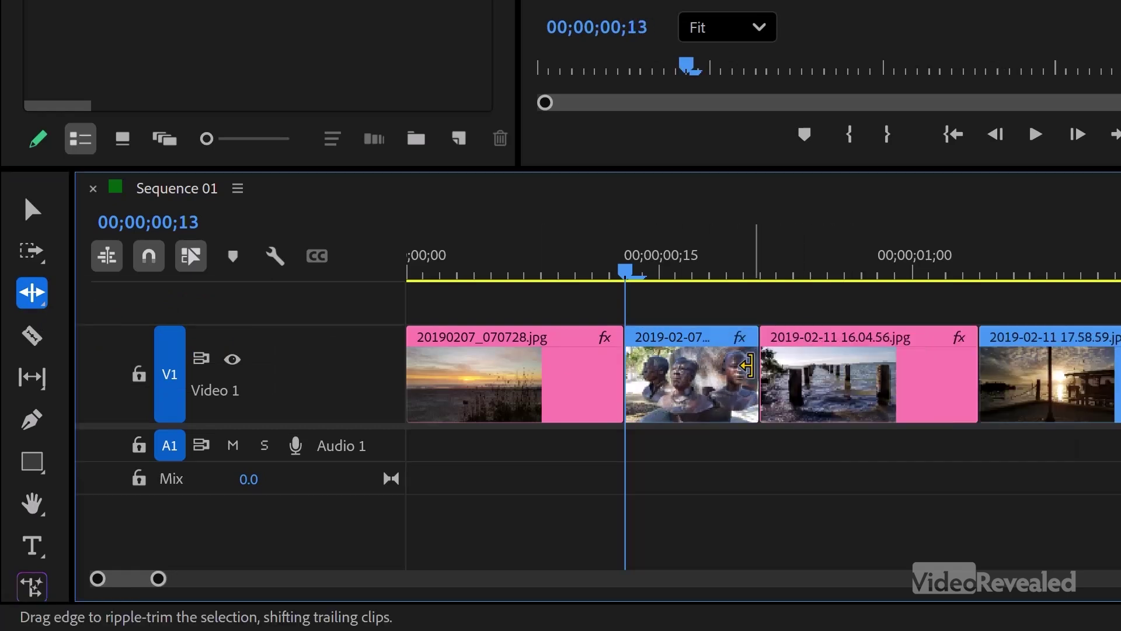
{"action": "key", "text": "ctrl+z"}
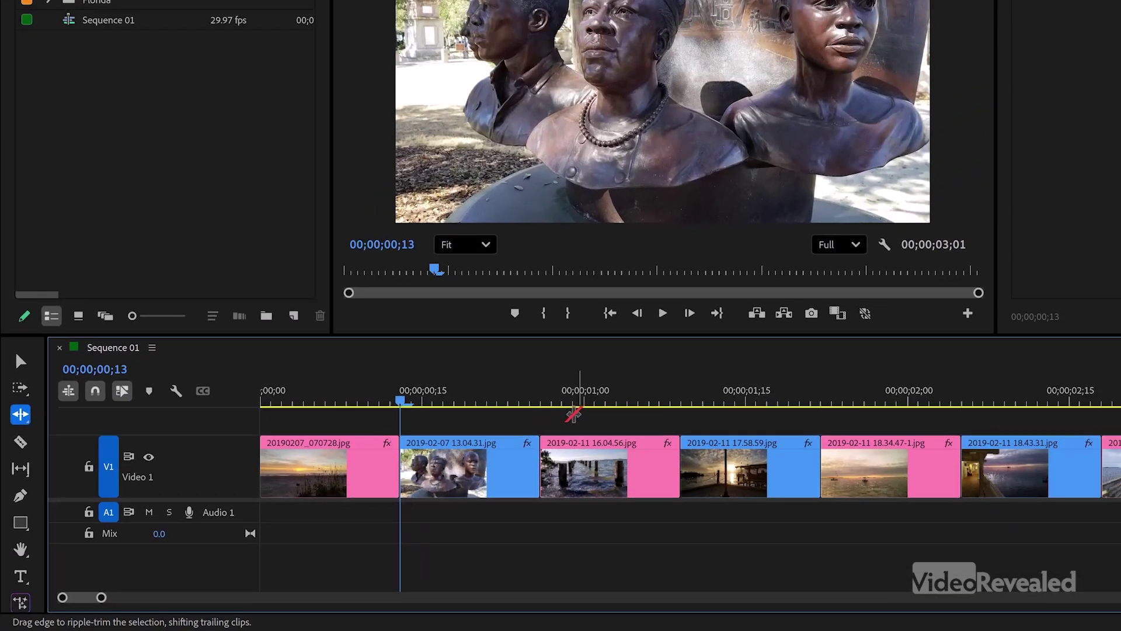
- Select the end edit points of the second, third and fourth clips, ripple-trim them shorter together, and undo it
{"action": "left_click", "coordinate": [670, 420]}
{"action": "left_click_drag", "start_coordinate": [596, 453], "coordinate": [841, 484]}
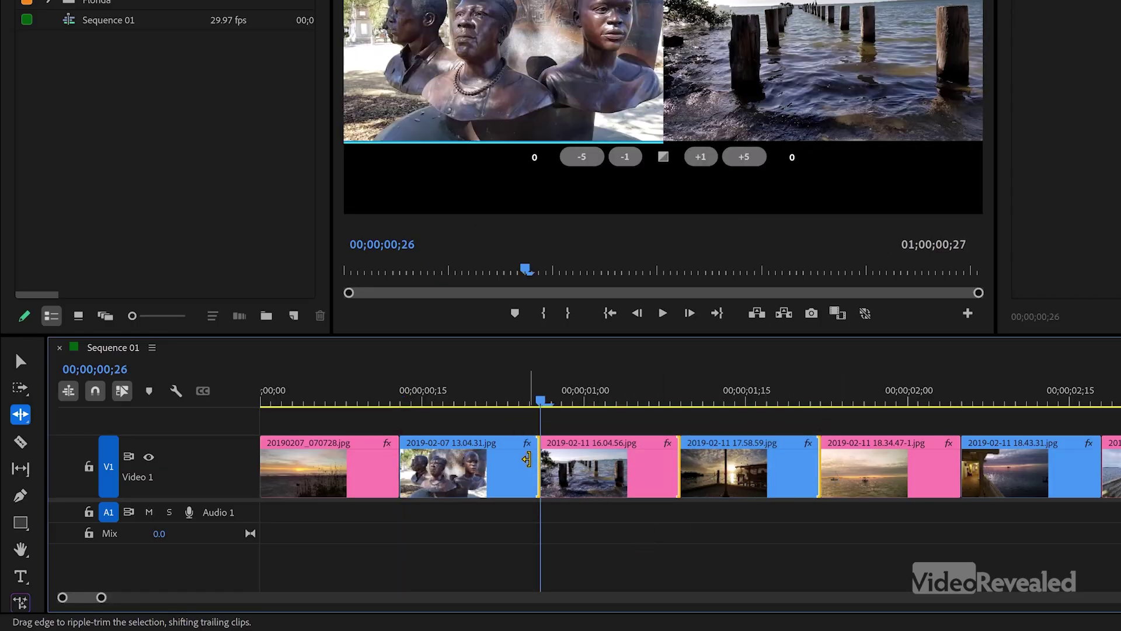
{"action": "left_click_drag", "start_coordinate": [540, 463], "coordinate": [453, 454]}
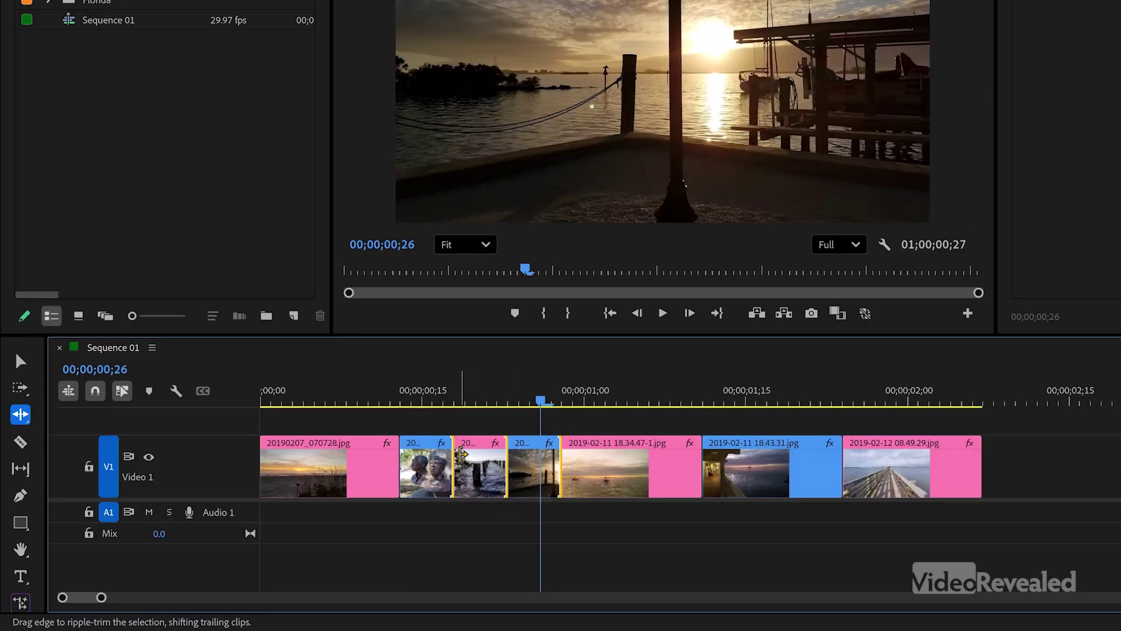
{"action": "key", "text": "ctrl+z"}
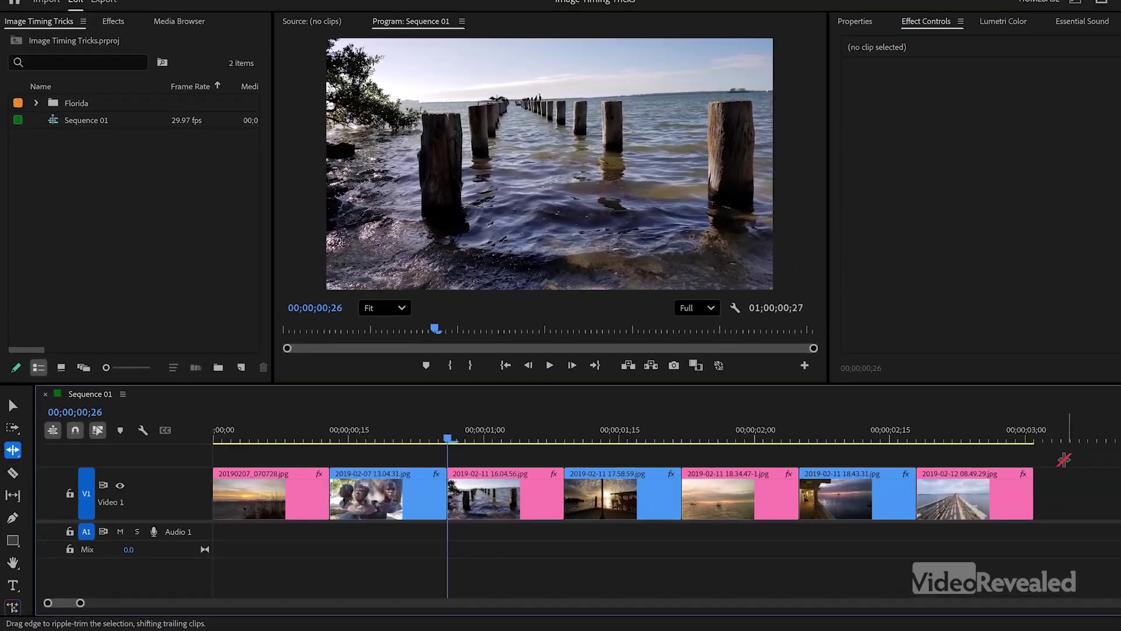
- Select the end edit points of all clips, ripple-trim them by -1 frame, restore them with +1, and deselect them
{"action": "left_click_drag", "start_coordinate": [998, 464], "coordinate": [290, 501]}
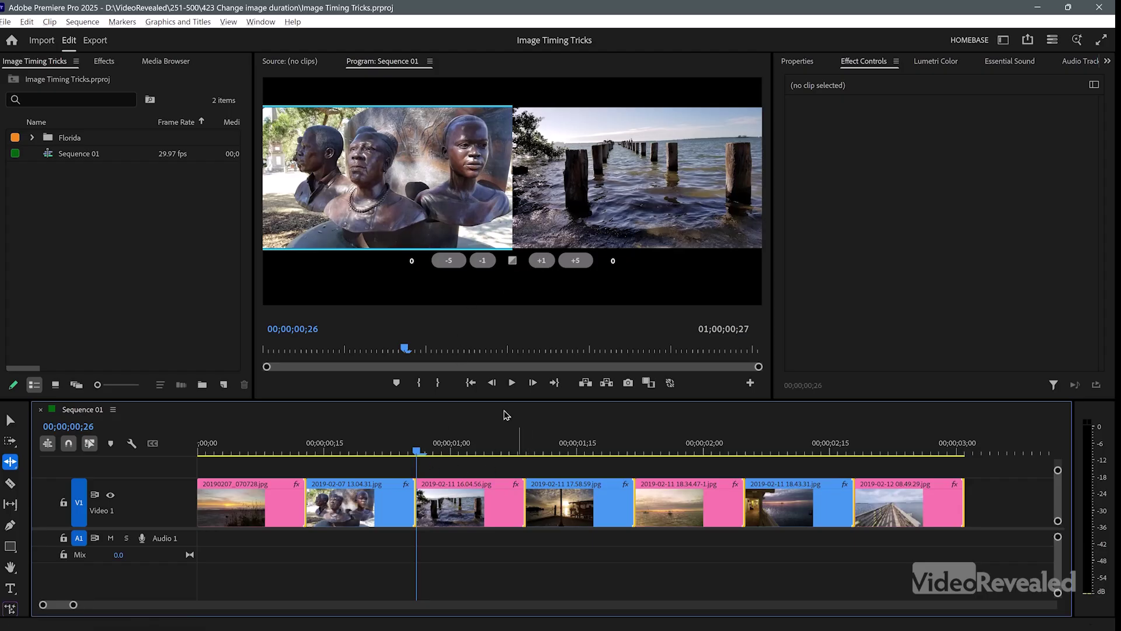
{"action": "left_click", "coordinate": [483, 265]}
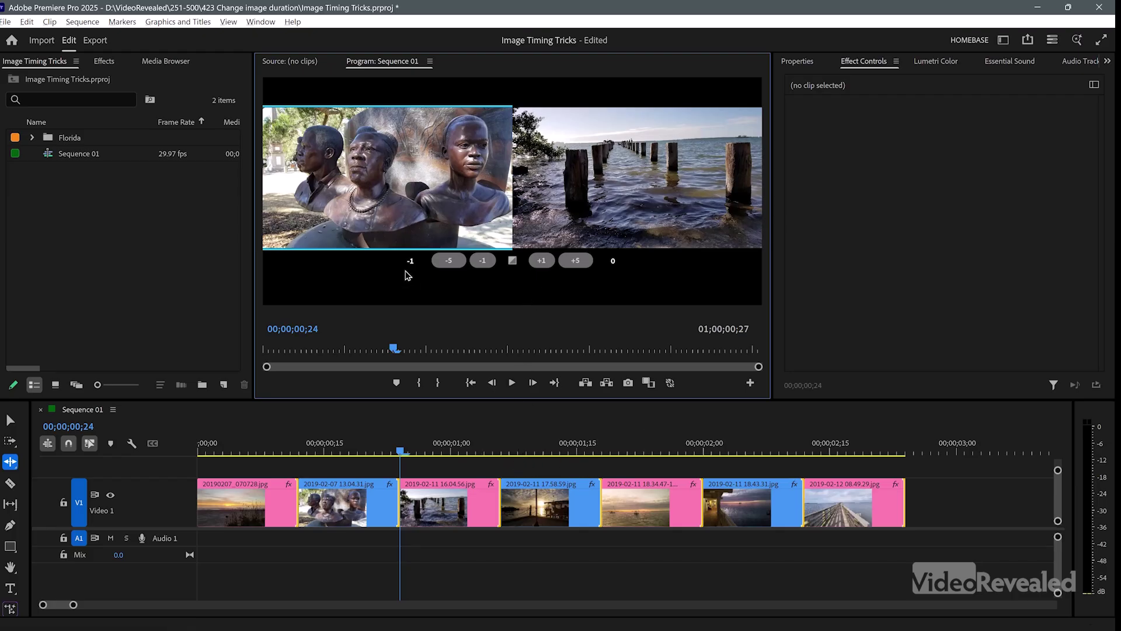
{"action": "left_click", "coordinate": [542, 263]}
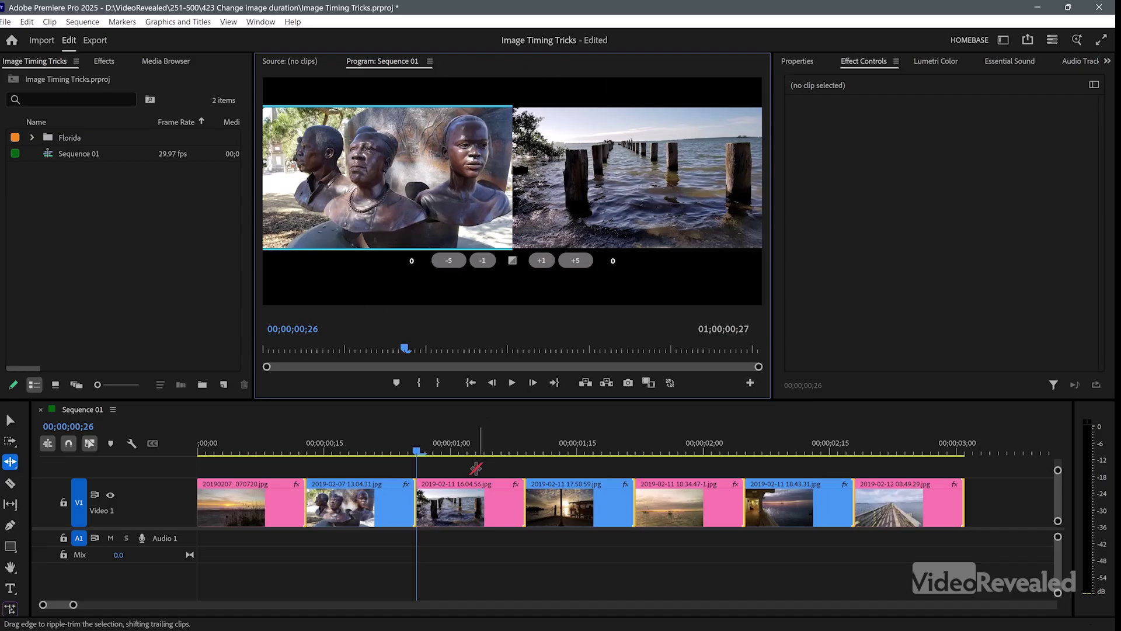
{"action": "left_click", "coordinate": [476, 468]}
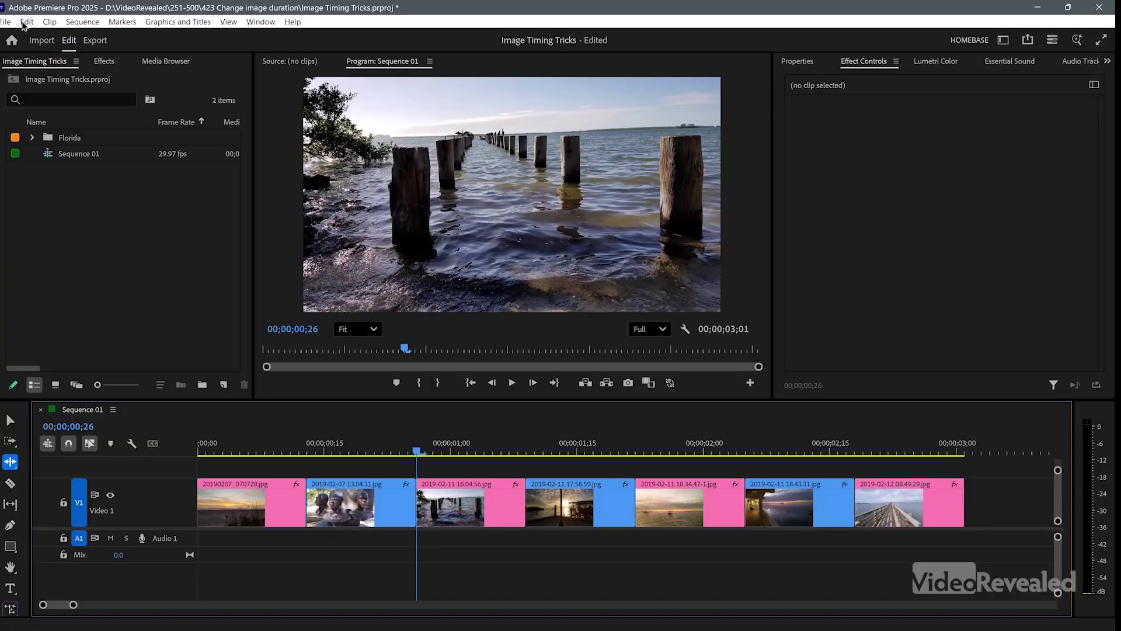
- Look up the "revert" commands in the Keyboard Shortcuts settings
{"action": "left_click", "coordinate": [26, 22]}
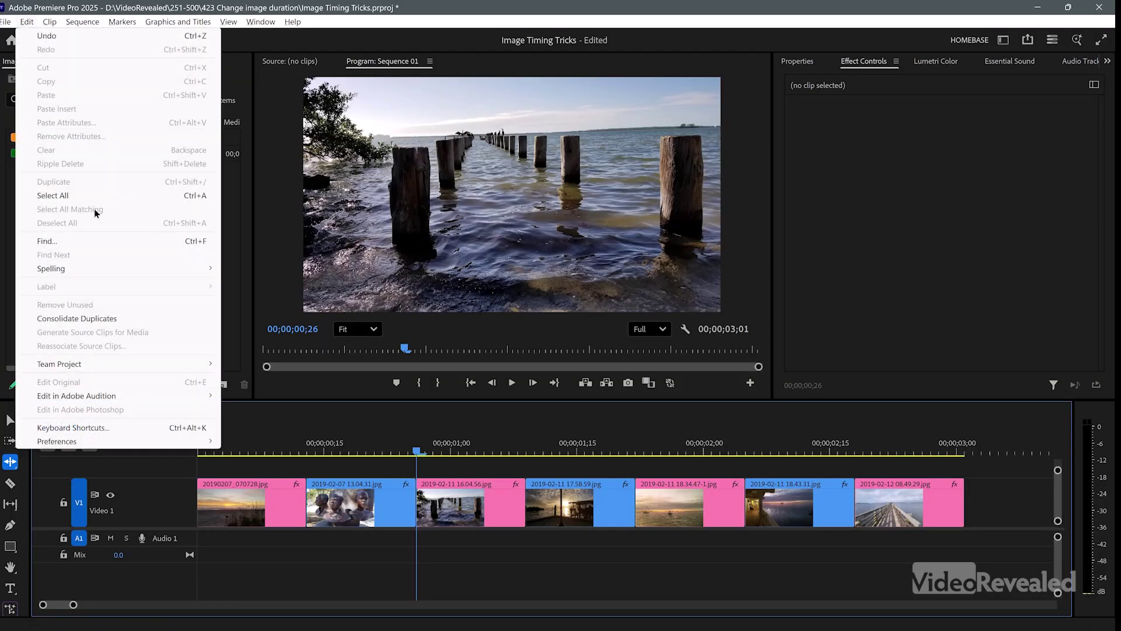
{"action": "left_click", "coordinate": [123, 429]}
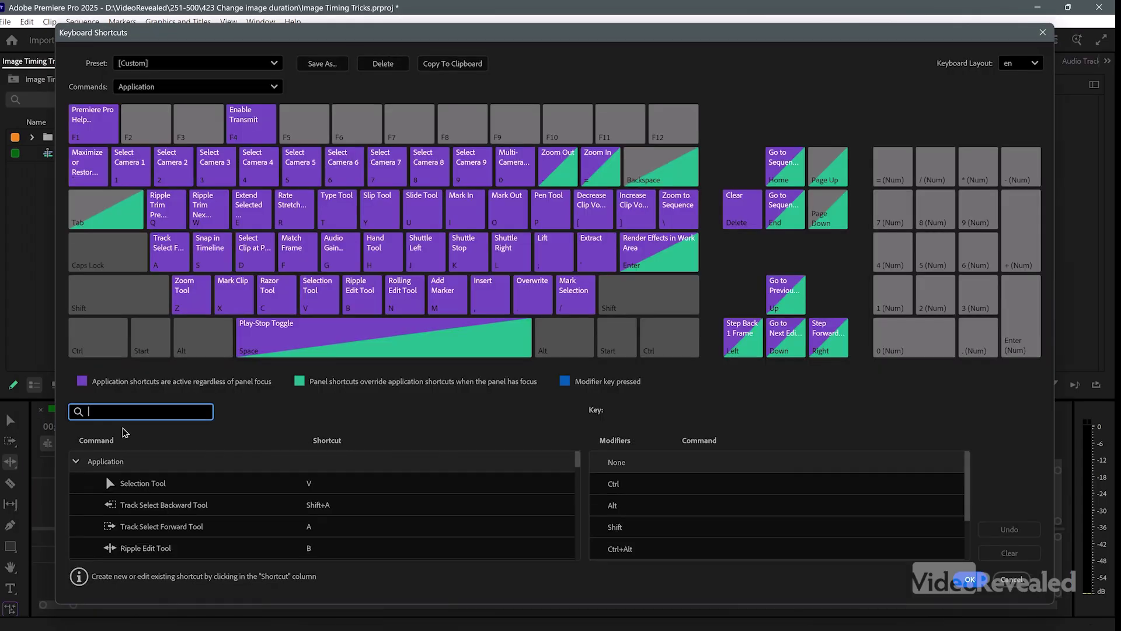
{"action": "type", "text": "revert"}
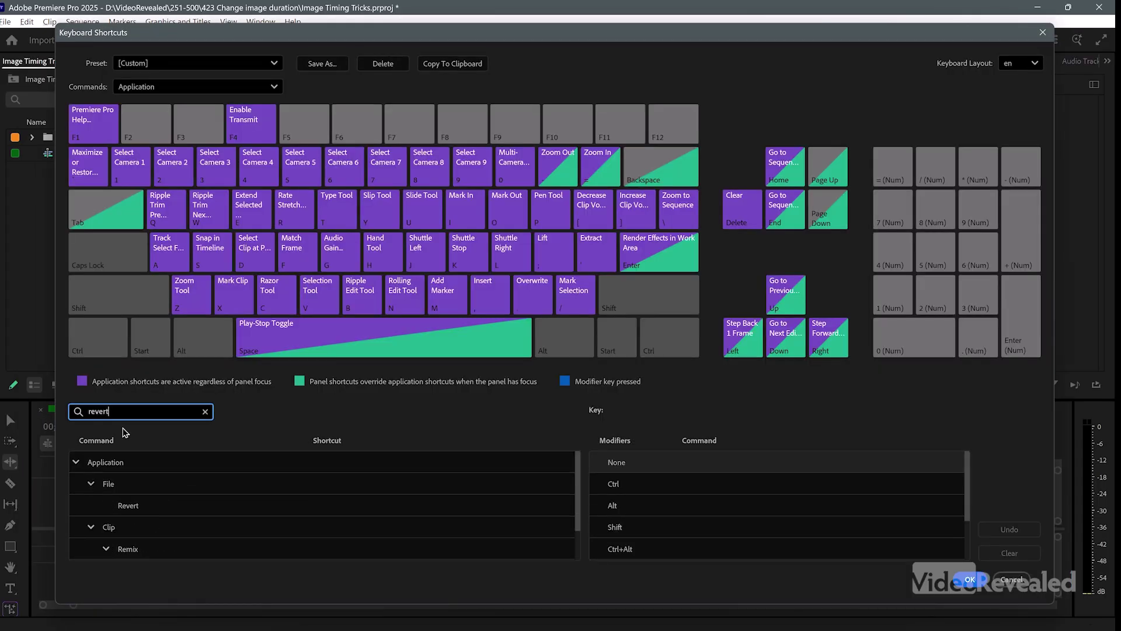
{"action": "scroll", "coordinate": [187, 489], "scroll_direction": "down", "scroll_amount": 2}
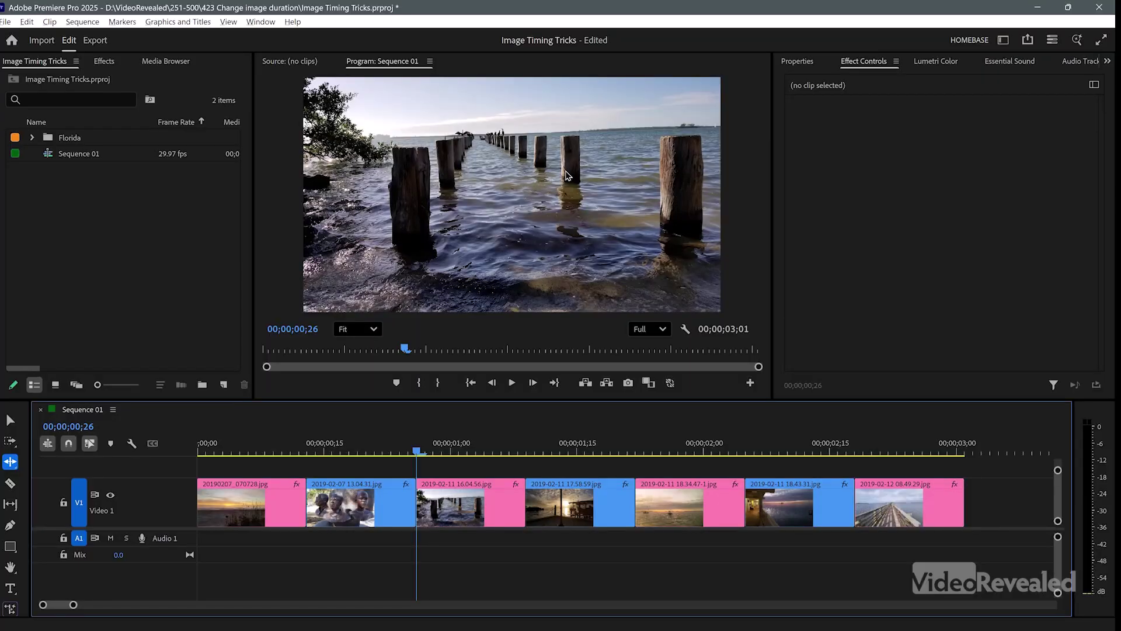
- Switch to File Explorer, import the People Photos folder from Motion Array Photos into the Premiere Pro project, and browse its images
{"action": "key", "text": "alt+Tab"}
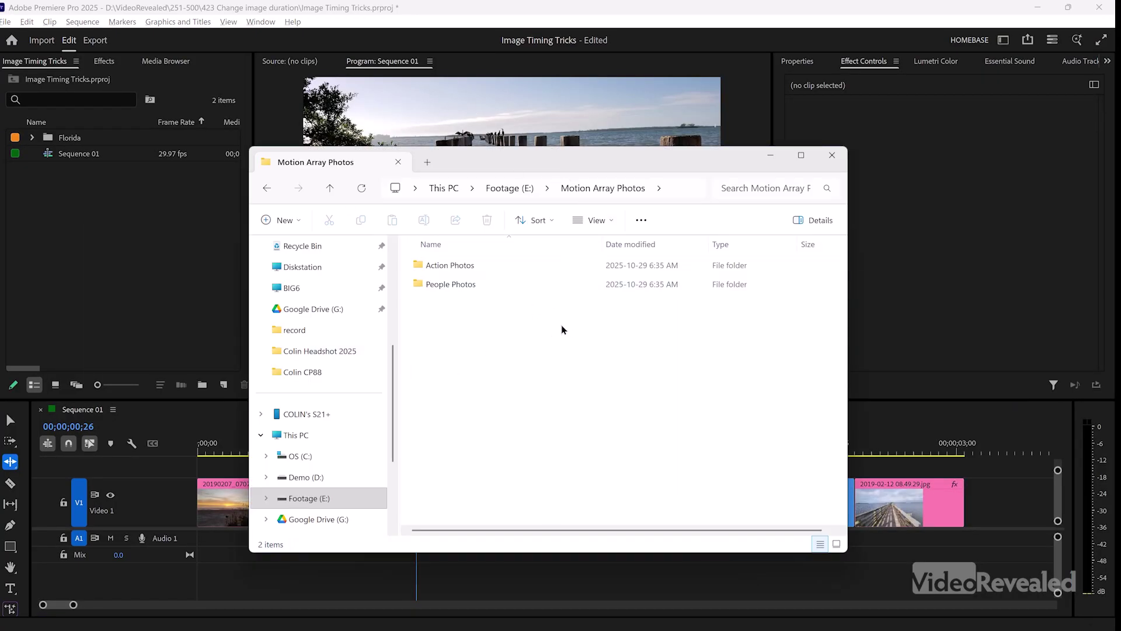
{"action": "left_click", "coordinate": [427, 289]}
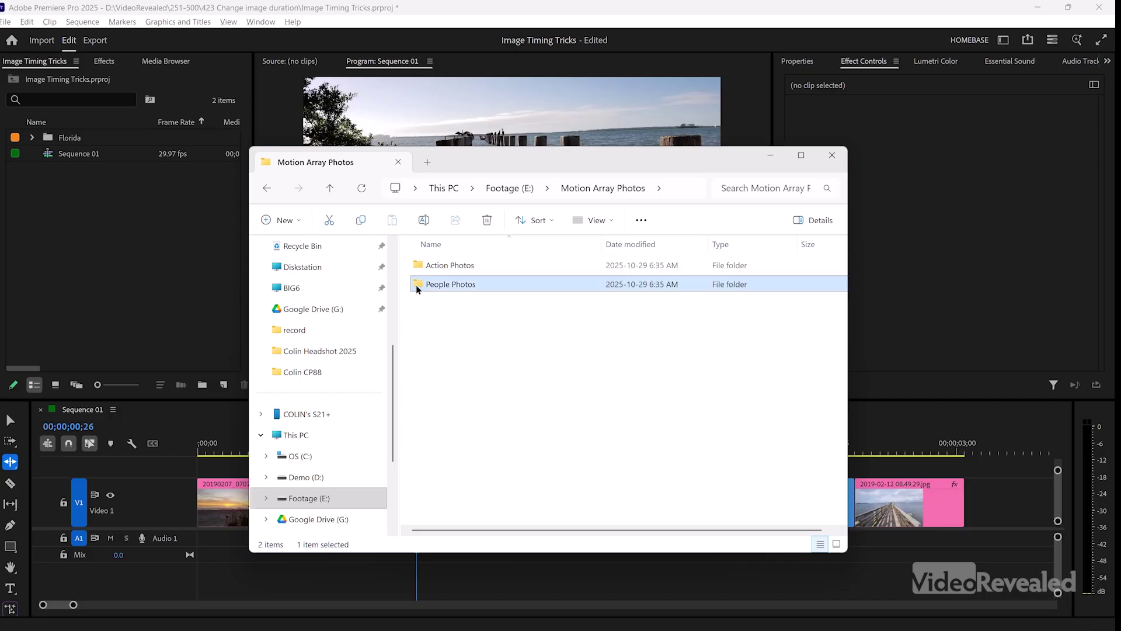
{"action": "left_click_drag", "start_coordinate": [419, 287], "coordinate": [76, 263]}
{"action": "left_click", "coordinate": [78, 261]}
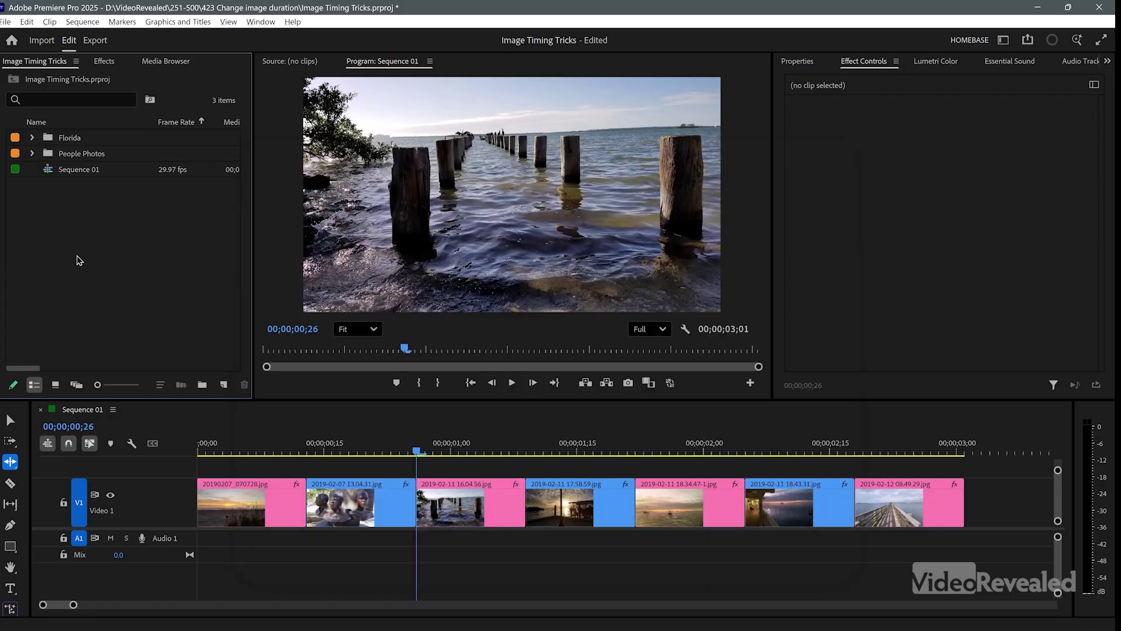
{"action": "left_click", "coordinate": [32, 153]}
{"action": "scroll", "coordinate": [93, 236], "scroll_direction": "down", "scroll_amount": 4}
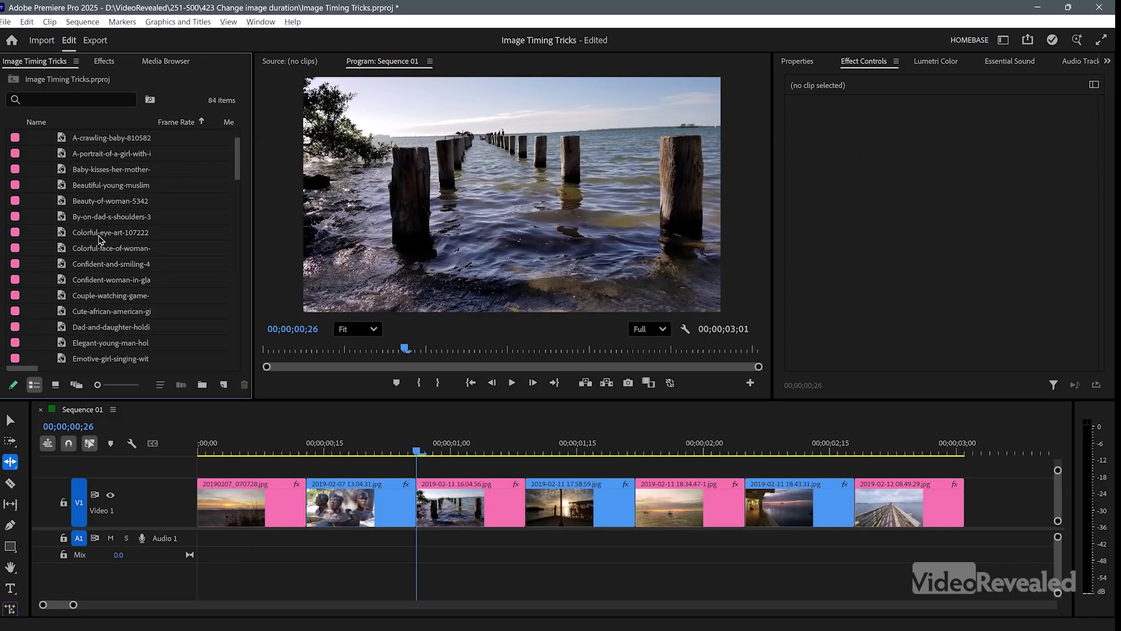
{"action": "scroll", "coordinate": [100, 241], "scroll_direction": "up", "scroll_amount": 4}
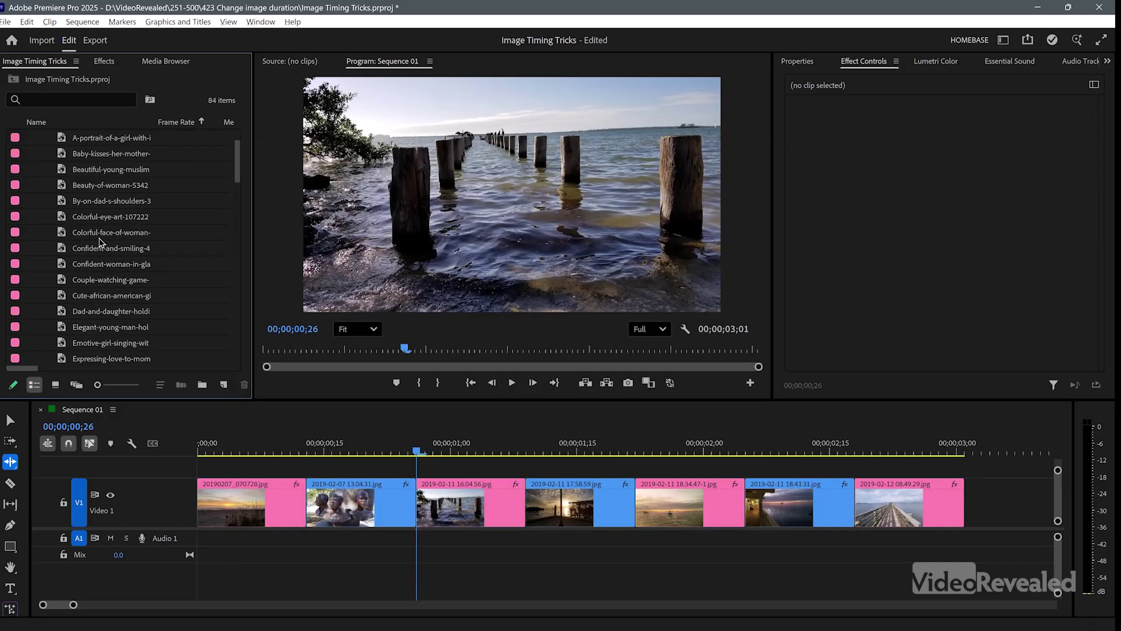
{"action": "left_click", "coordinate": [32, 153]}
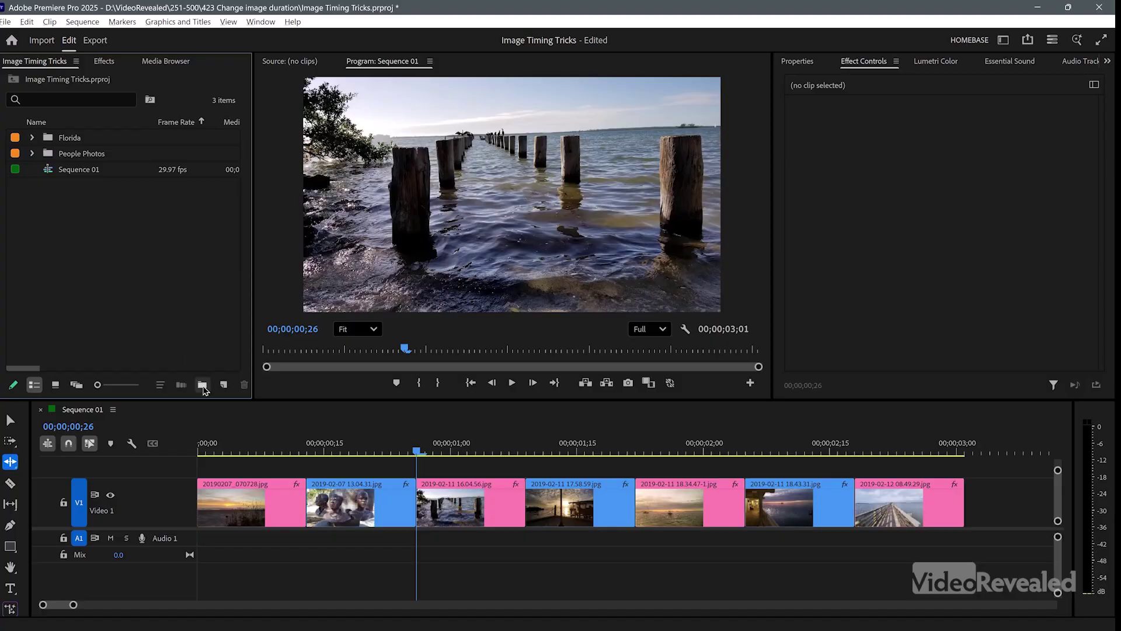
- Create a new sequence named Sequence 03 from the HD 1080p 29.97 fps preset
{"action": "left_click", "coordinate": [223, 384]}
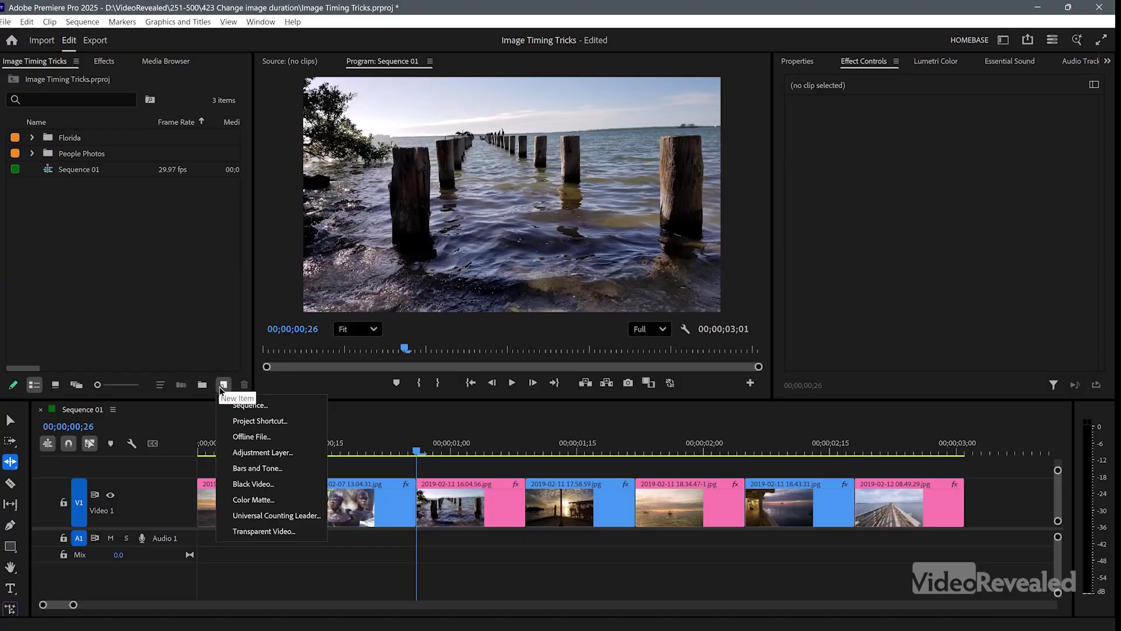
{"action": "left_click", "coordinate": [260, 411]}
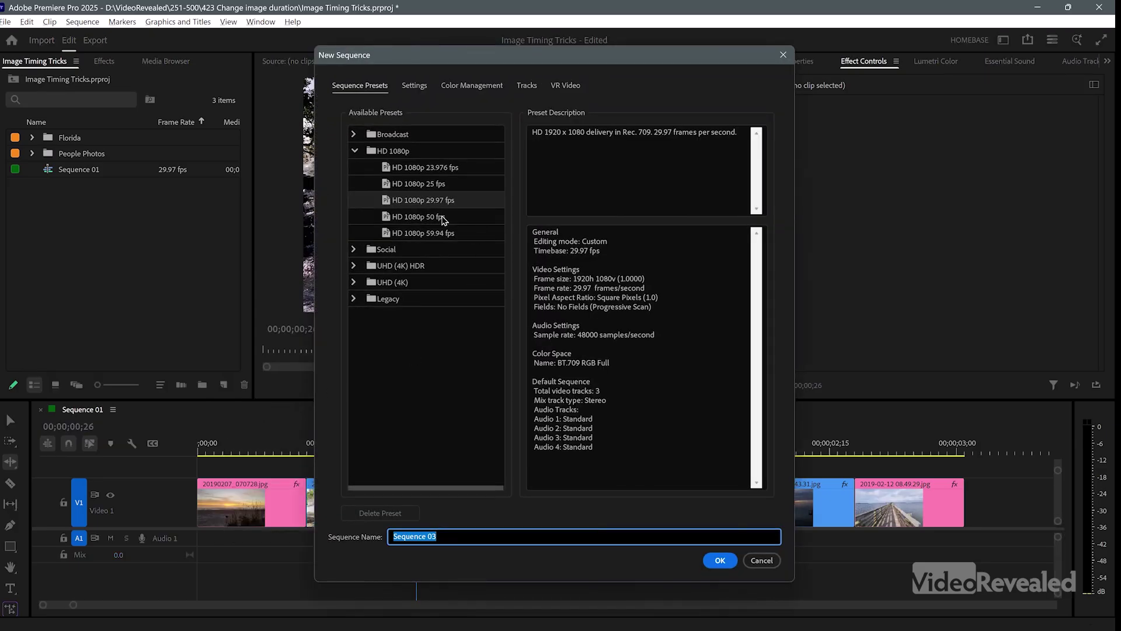
{"action": "left_click", "coordinate": [720, 561]}
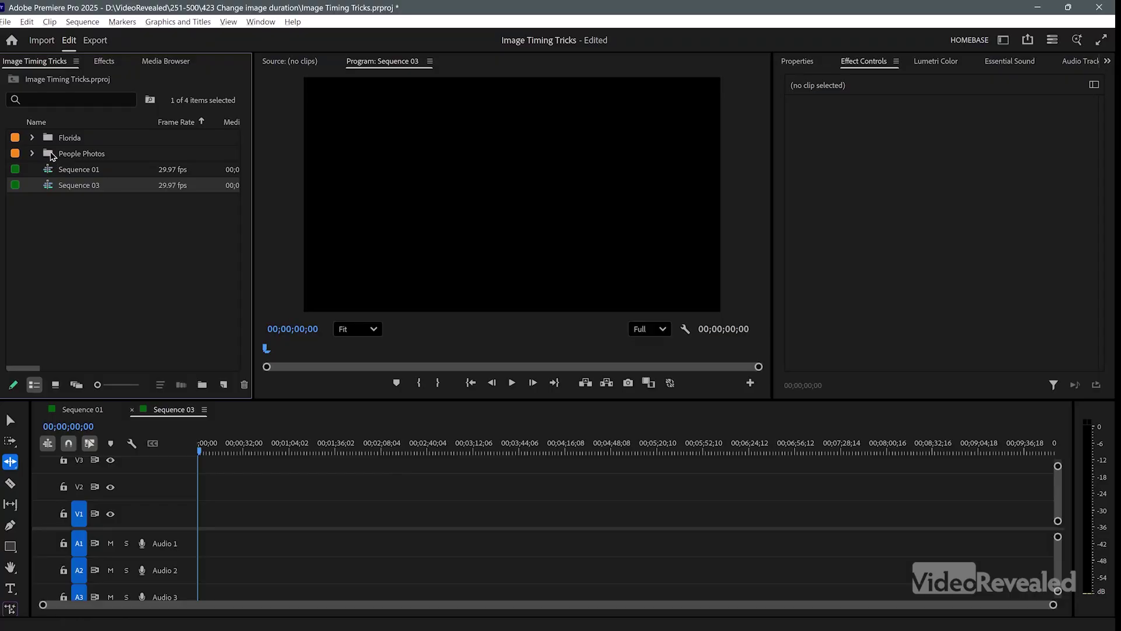
- Place the whole People Photos bin at the start of V1 in Sequence 03 and step forward through seven edit points
{"action": "left_click_drag", "start_coordinate": [52, 156], "coordinate": [214, 518]}
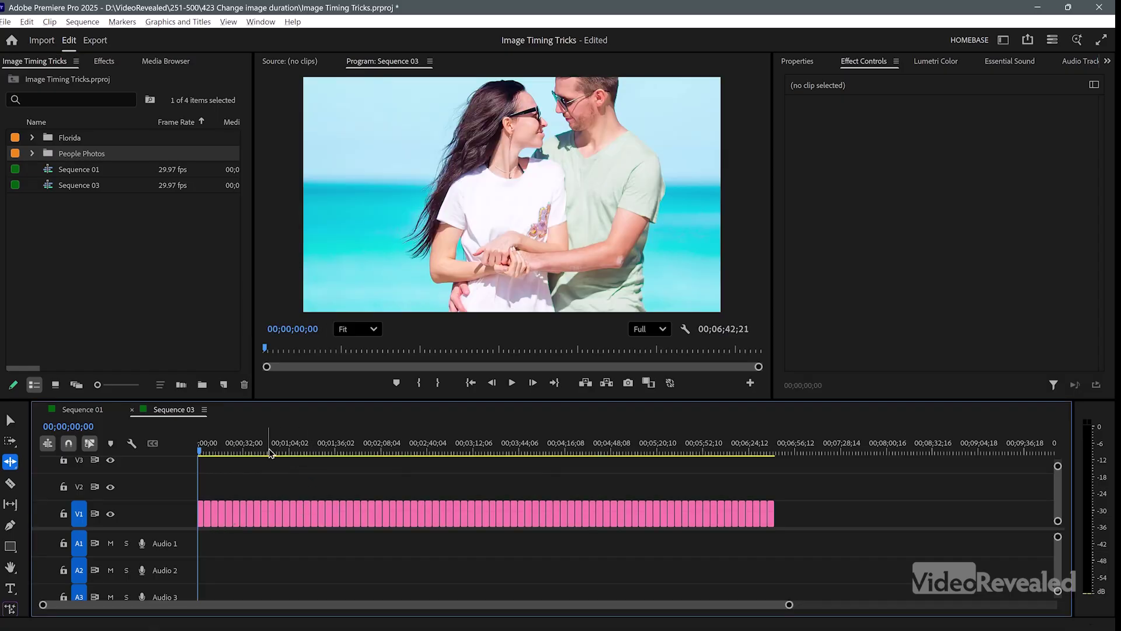
{"action": "key", "text": "Down"}
{"action": "key", "text": "Down"}
{"action": "key", "text": "Down"}
{"action": "key", "text": "Down"}
{"action": "key", "text": "Down"}
{"action": "key", "text": "Down"}
{"action": "key", "text": "Down"}
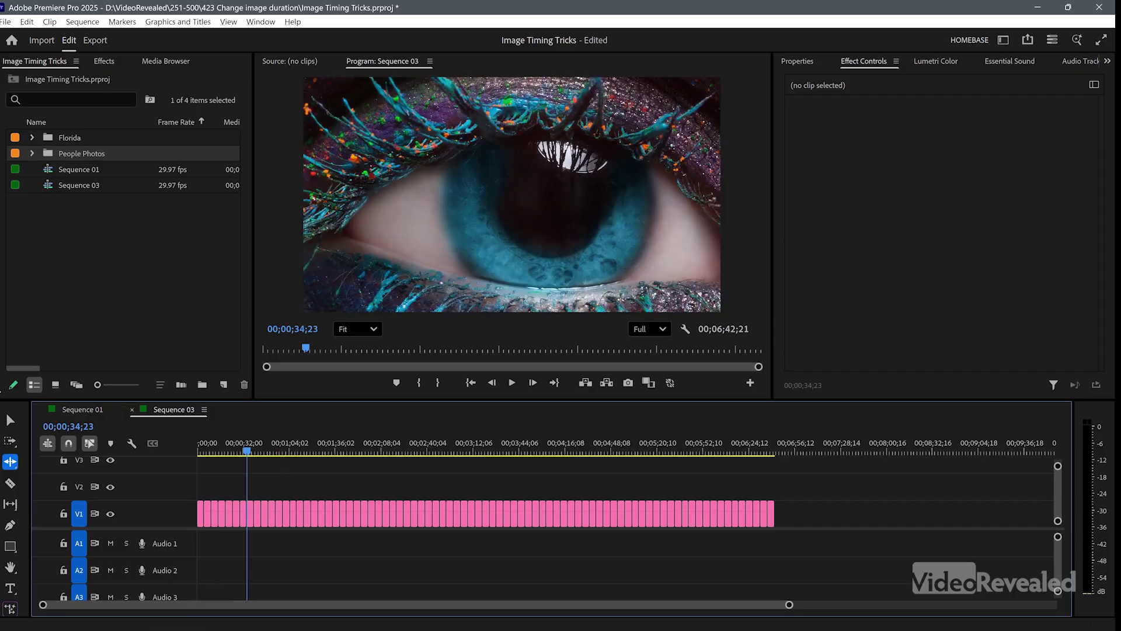
- Select all photo clips in Sequence 03 with the Selection tool and apply the Auto Reframe effect to them
{"action": "left_click", "coordinate": [10, 419]}
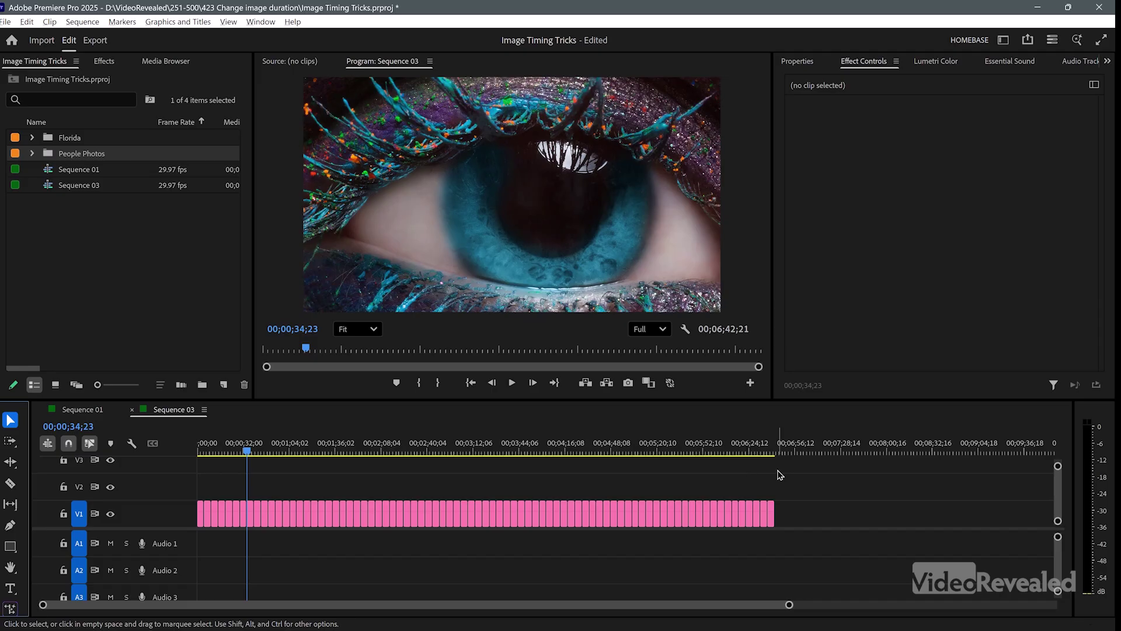
{"action": "left_click_drag", "start_coordinate": [786, 475], "coordinate": [183, 512]}
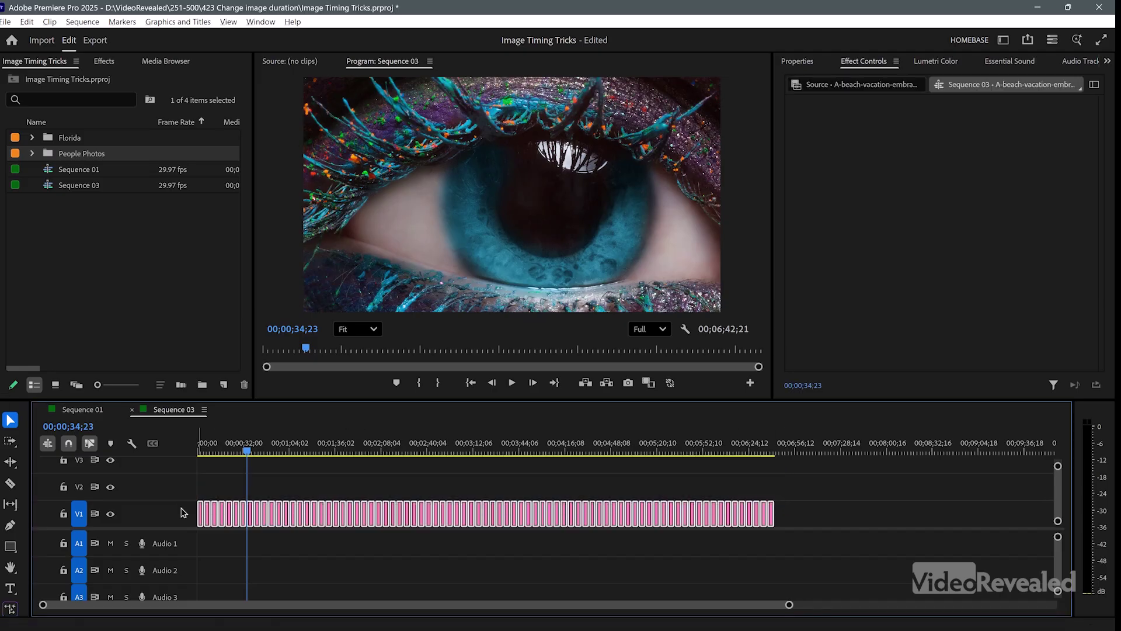
{"action": "left_click", "coordinate": [104, 61]}
{"action": "left_click", "coordinate": [97, 82]}
{"action": "type", "text": "reframe"}
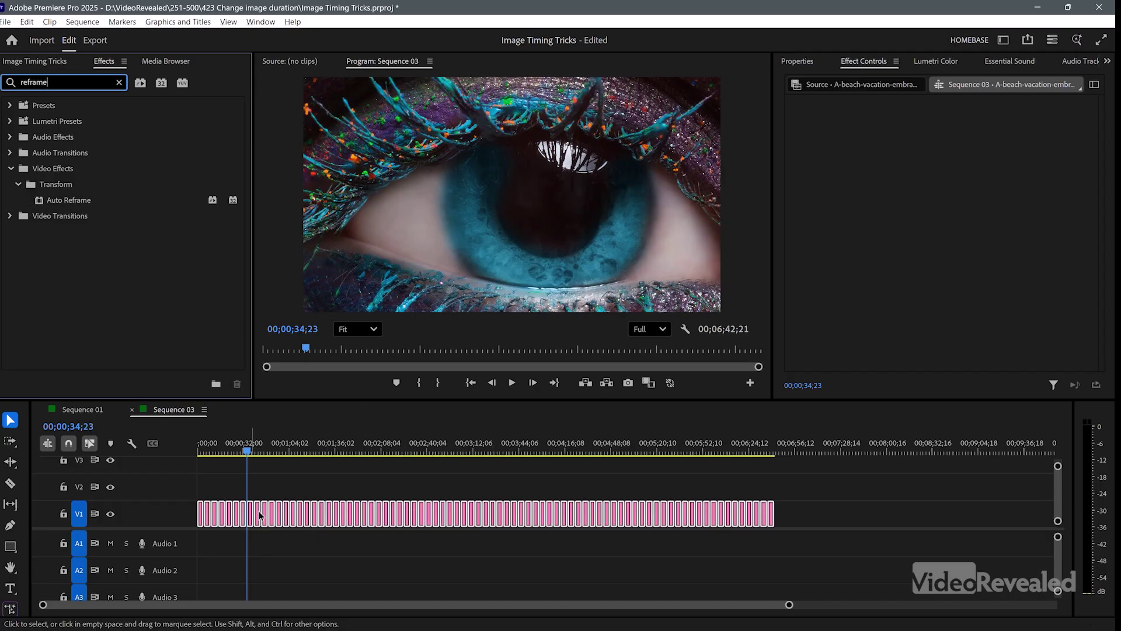
{"action": "left_click", "coordinate": [42, 202]}
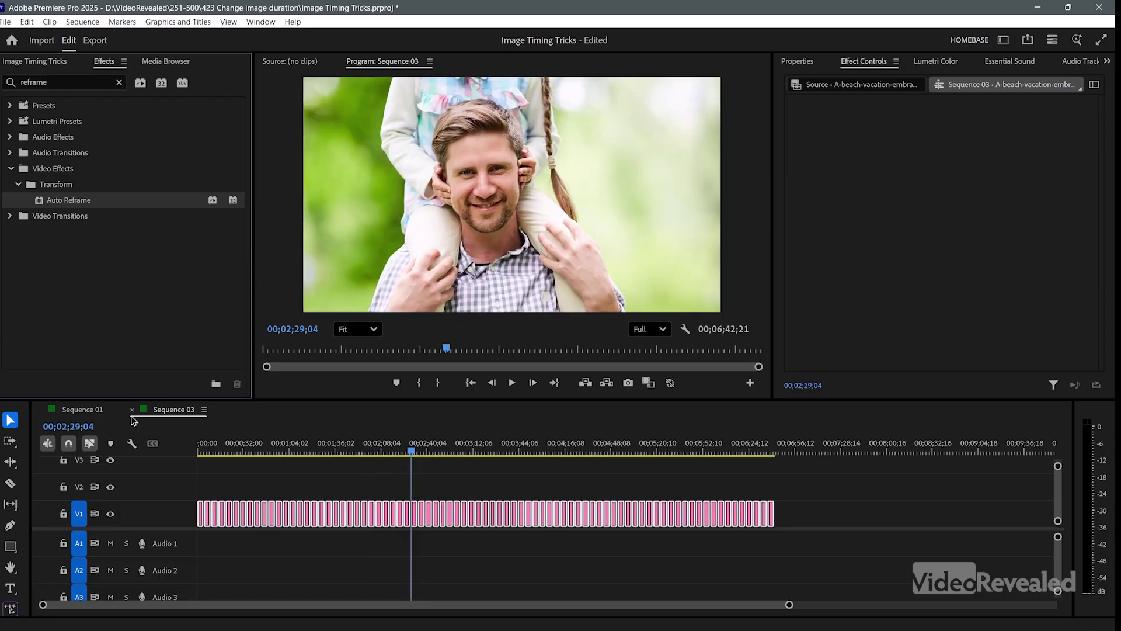
- Select only the photo clip at the playhead to examine its Auto Reframe settings
{"action": "left_click", "coordinate": [415, 470]}
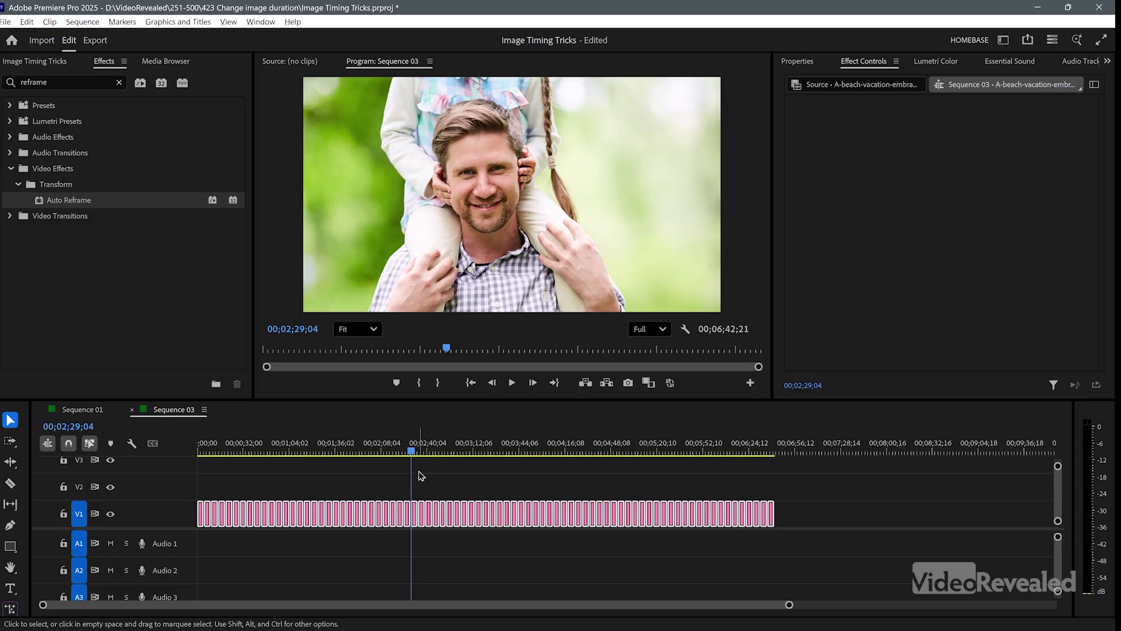
{"action": "left_click", "coordinate": [416, 514]}
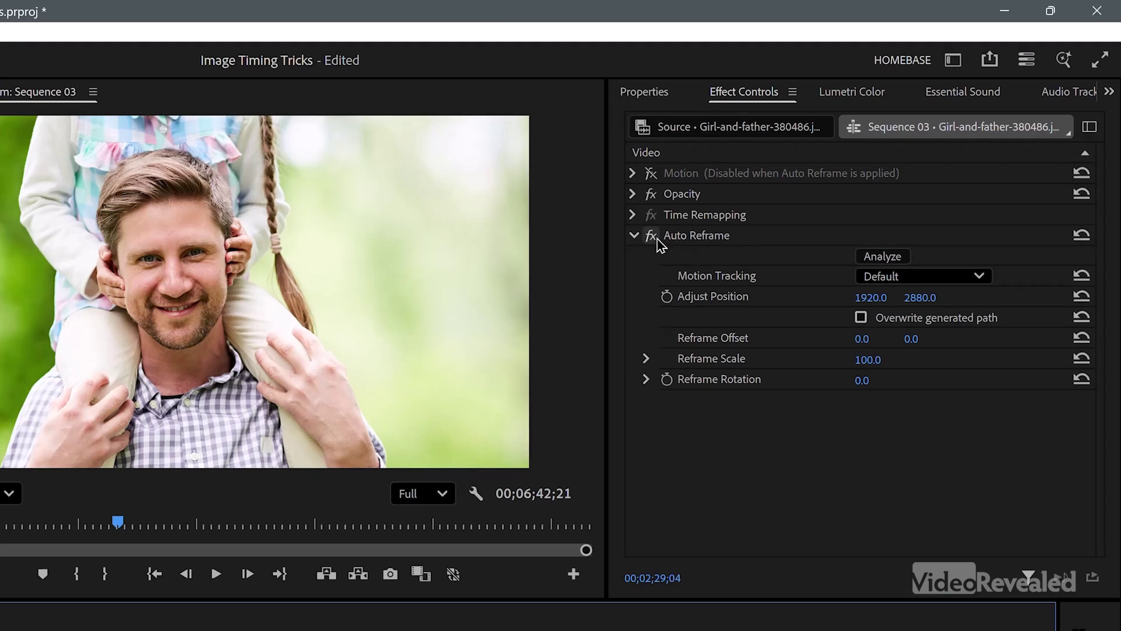
- Toggle the Auto Reframe effect and try adjusting its vertical Reframe Offset and Reframe Scale on the girl-and-father photo
{"action": "left_click", "coordinate": [650, 236]}
{"action": "left_click", "coordinate": [650, 236]}
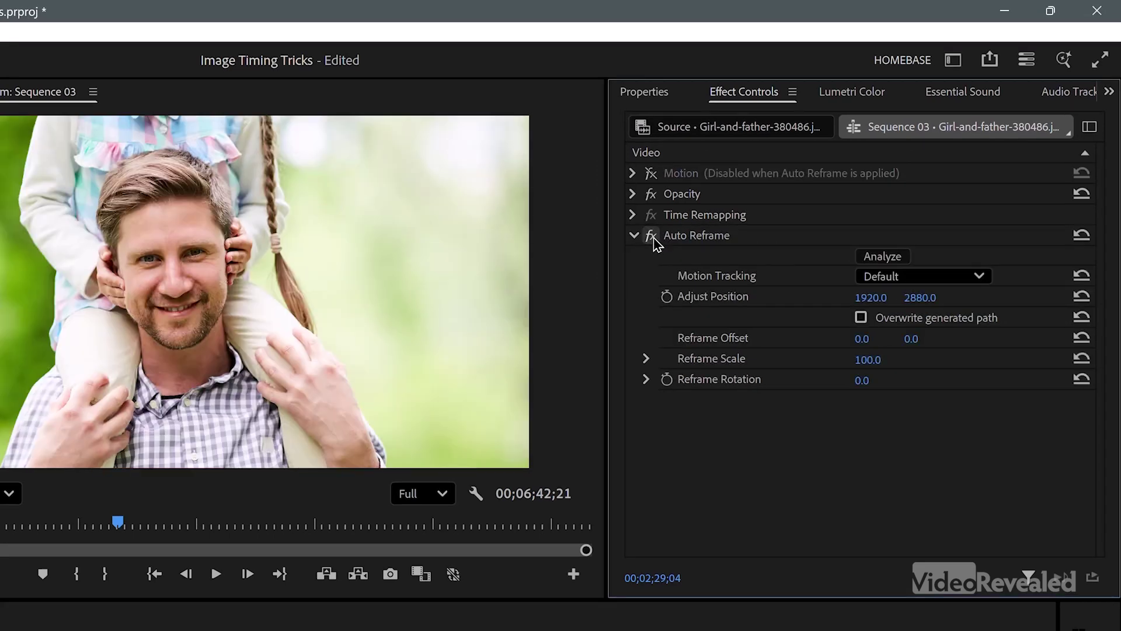
{"action": "mouse_move", "coordinate": [919, 339]}
{"action": "left_mouse_down"}
{"action": "mouse_move", "coordinate": [993, 340]}
{"action": "mouse_move", "coordinate": [701, 395]}
{"action": "left_mouse_up"}
{"action": "mouse_move", "coordinate": [916, 342]}
{"action": "left_mouse_down"}
{"action": "mouse_move", "coordinate": [952, 343]}
{"action": "mouse_move", "coordinate": [577, 412]}
{"action": "left_mouse_up"}
{"action": "mouse_move", "coordinate": [918, 343]}
{"action": "left_mouse_down"}
{"action": "mouse_move", "coordinate": [958, 343]}
{"action": "mouse_move", "coordinate": [871, 337]}
{"action": "mouse_move", "coordinate": [919, 339]}
{"action": "left_mouse_up"}
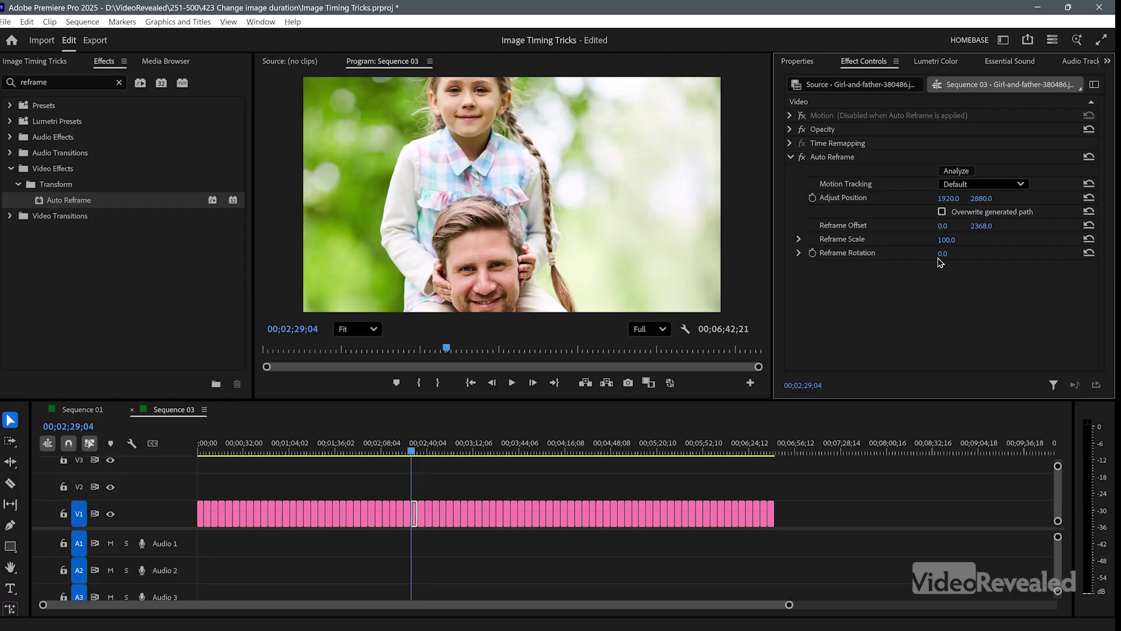
{"action": "left_click_drag", "start_coordinate": [951, 244], "coordinate": [956, 241]}
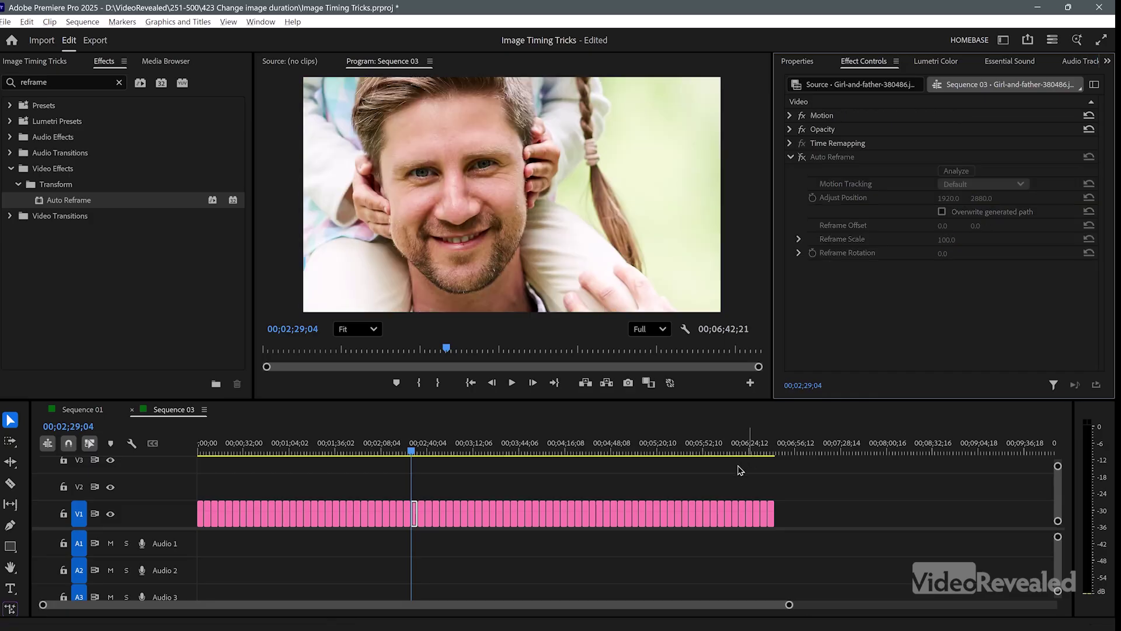
- Select all photo clips on V1 and remove their video attributes, including Motion, Opacity, Time Remapping and the Auto Reframe effect
{"action": "left_click", "coordinate": [668, 480]}
{"action": "left_click_drag", "start_coordinate": [668, 449], "coordinate": [366, 445]}
{"action": "left_click_drag", "start_coordinate": [804, 479], "coordinate": [131, 507]}
{"action": "right_click", "coordinate": [399, 509]}
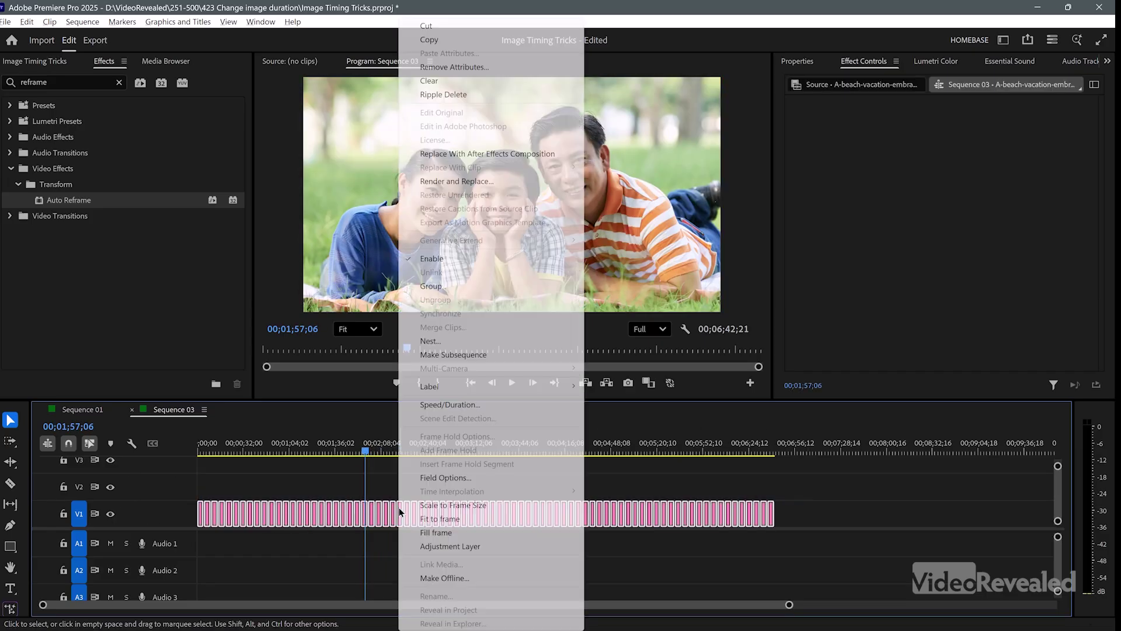
{"action": "left_click", "coordinate": [473, 67]}
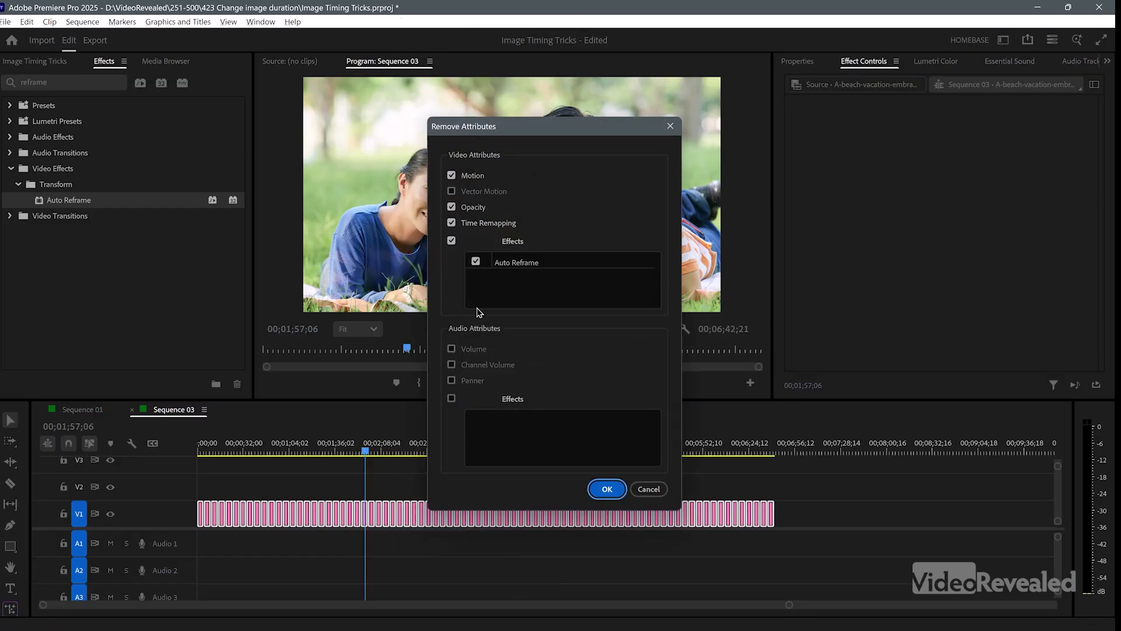
{"action": "left_click", "coordinate": [607, 489]}
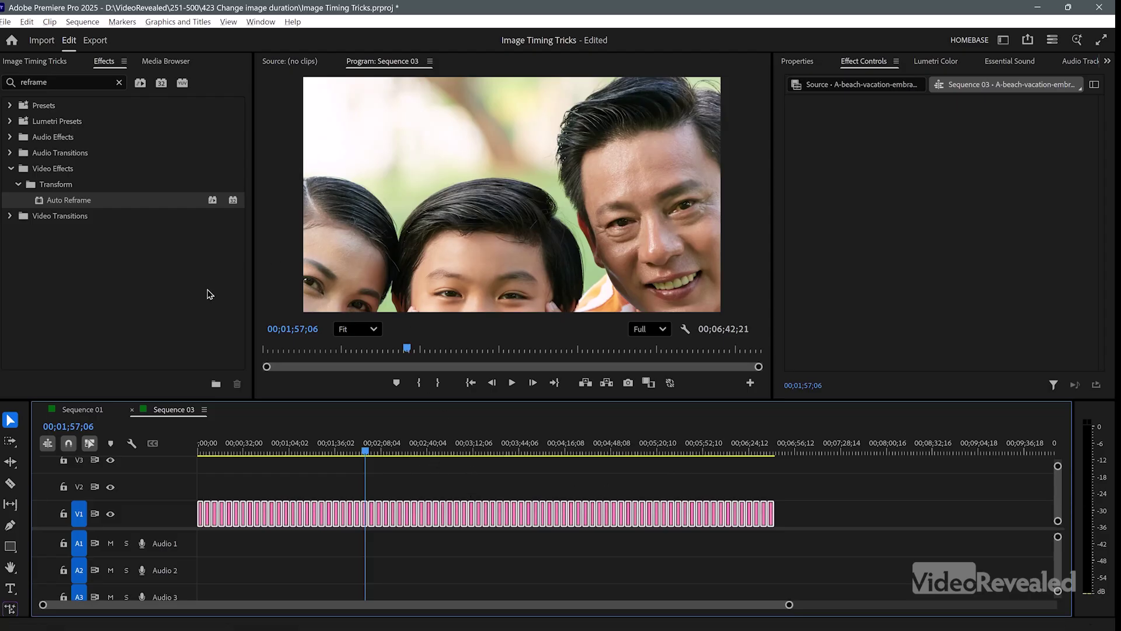
- Set all selected photo clips to Fill the frame, return to the sequence start and deselect them
{"action": "left_click", "coordinate": [798, 62]}
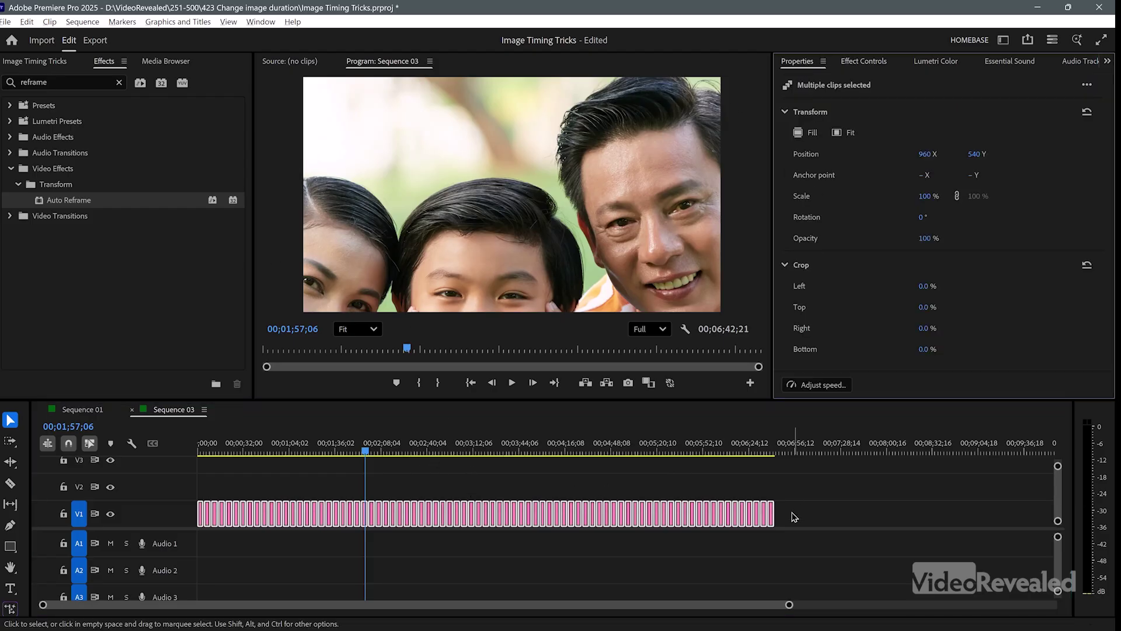
{"action": "left_click", "coordinate": [812, 135]}
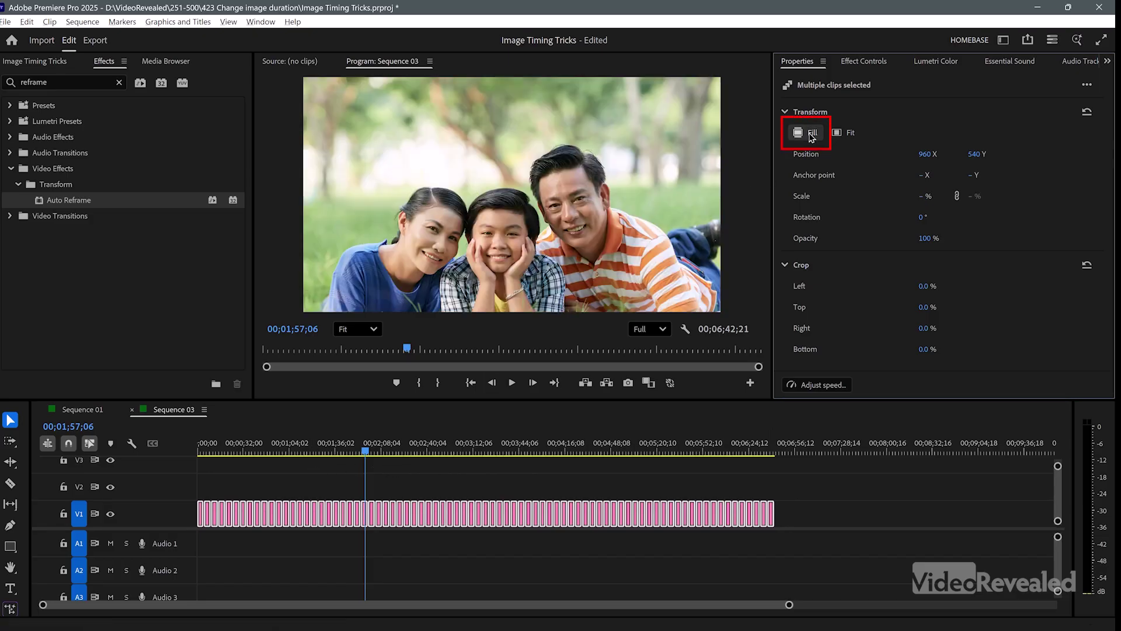
{"action": "key", "text": "Home"}
{"action": "left_click", "coordinate": [894, 485]}
- Step through the first edit points of Sequence 03 to examine how each filled photo is framed
{"action": "key", "text": "Down"}
{"action": "key", "text": "Down"}
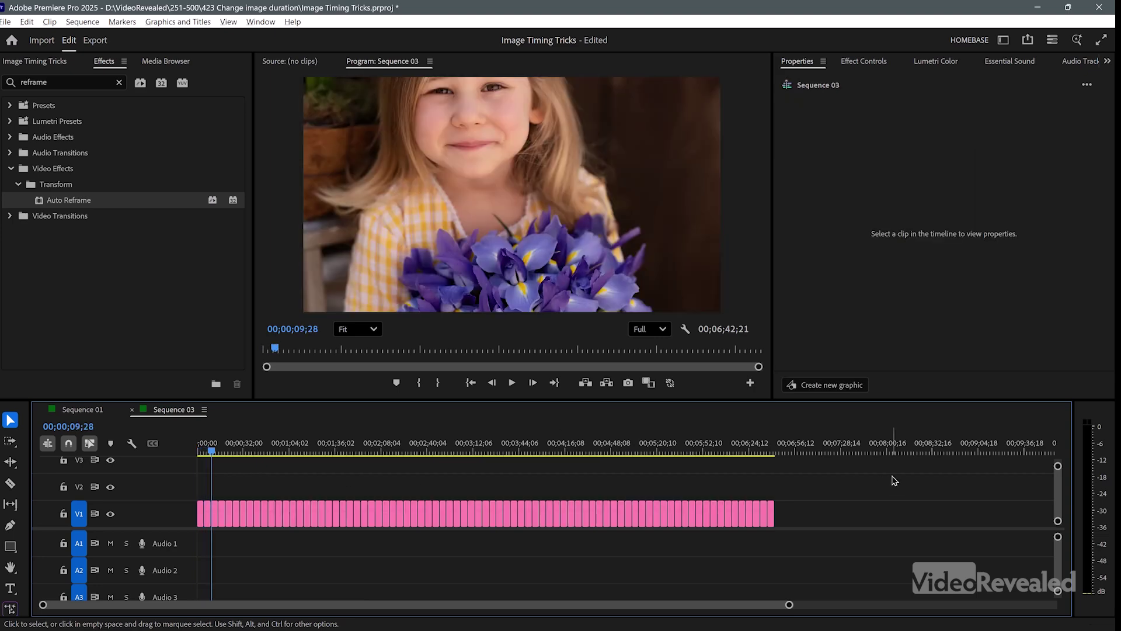
{"action": "key", "text": "Up"}
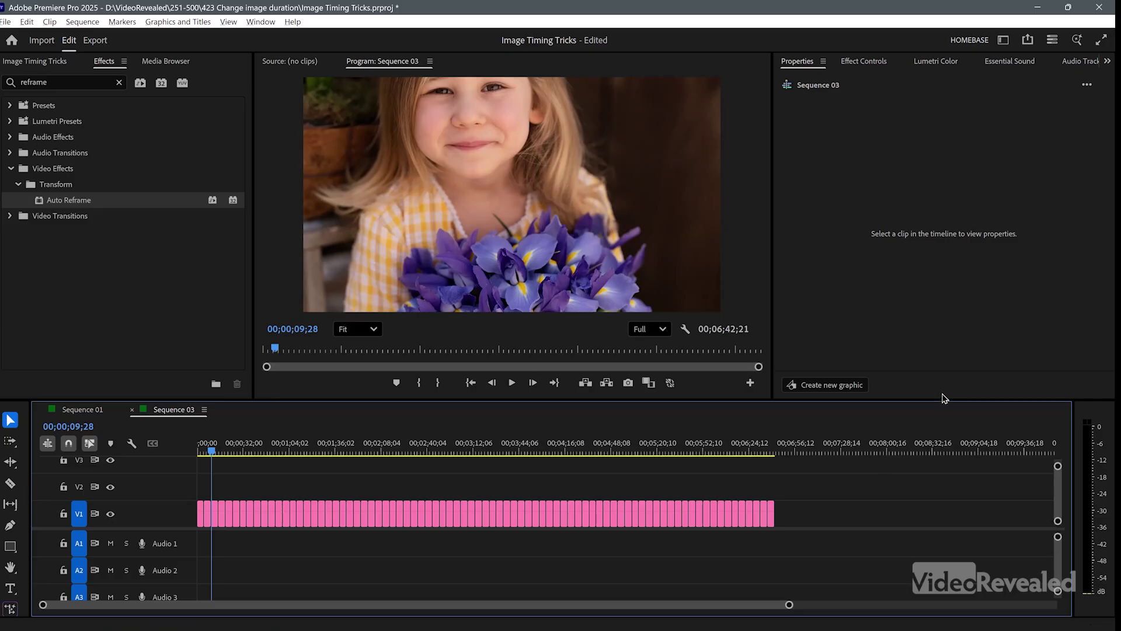
{"action": "key", "text": "Down"}
{"action": "key", "text": "Down"}
{"action": "key", "text": "Down"}
{"action": "key", "text": "Down"}
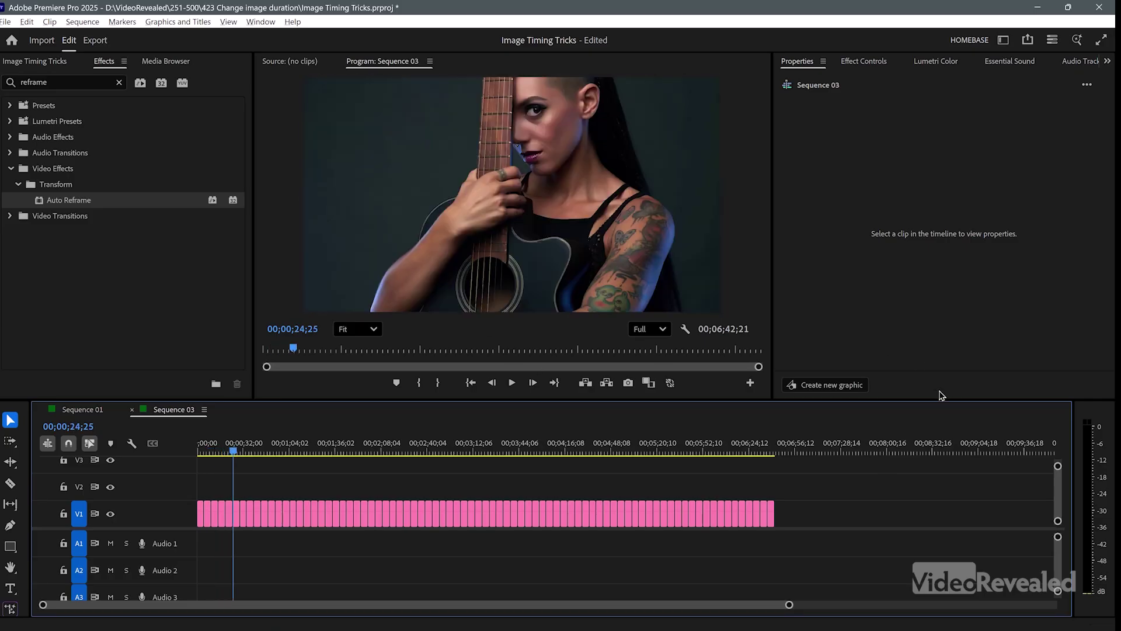
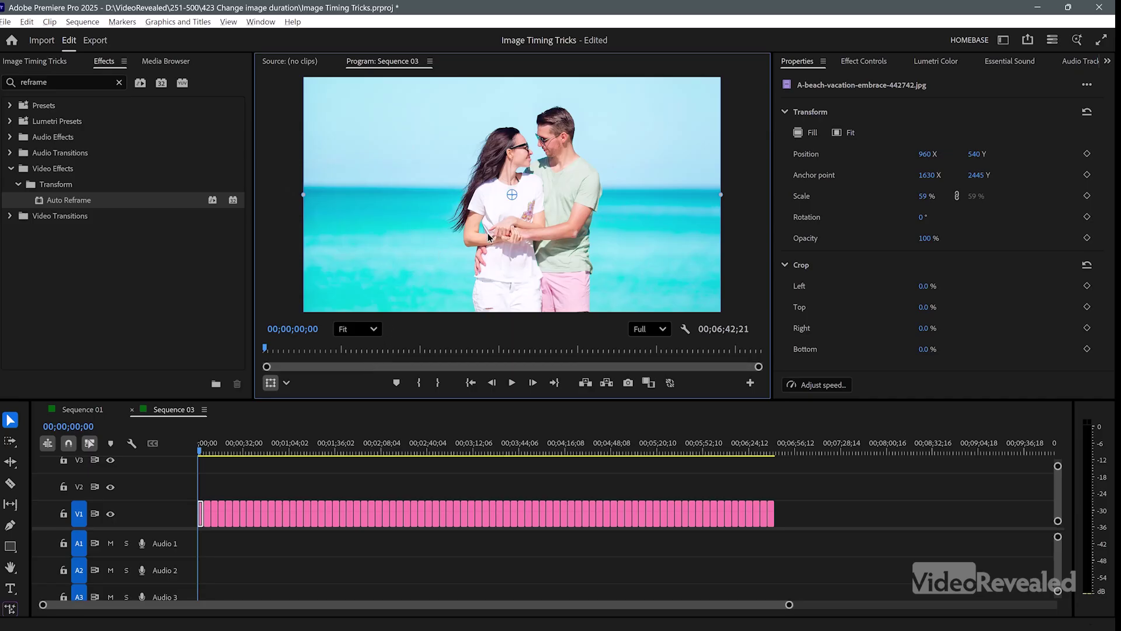
- Zoom and pan the Program monitor view to 126% to examine the first photo's frame and the space around it
{"action": "scroll", "coordinate": [523, 202], "scroll_direction": "up", "scroll_amount": 5}
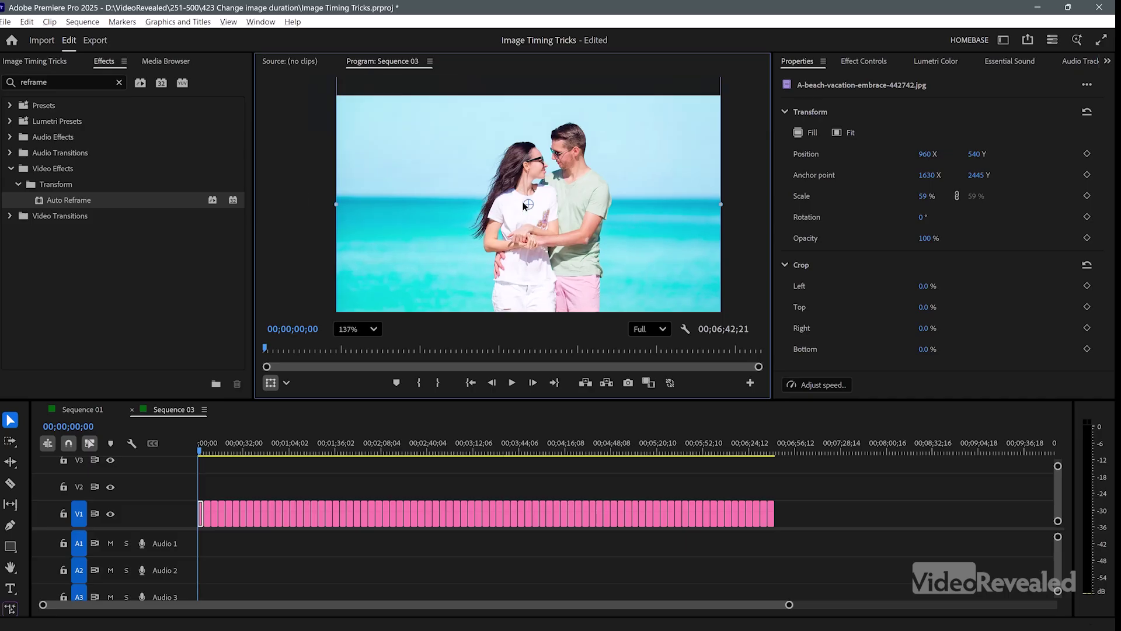
{"action": "scroll", "coordinate": [524, 206], "scroll_direction": "down", "scroll_amount": 1}
{"action": "left_click_drag", "start_coordinate": [529, 215], "coordinate": [471, 153]}
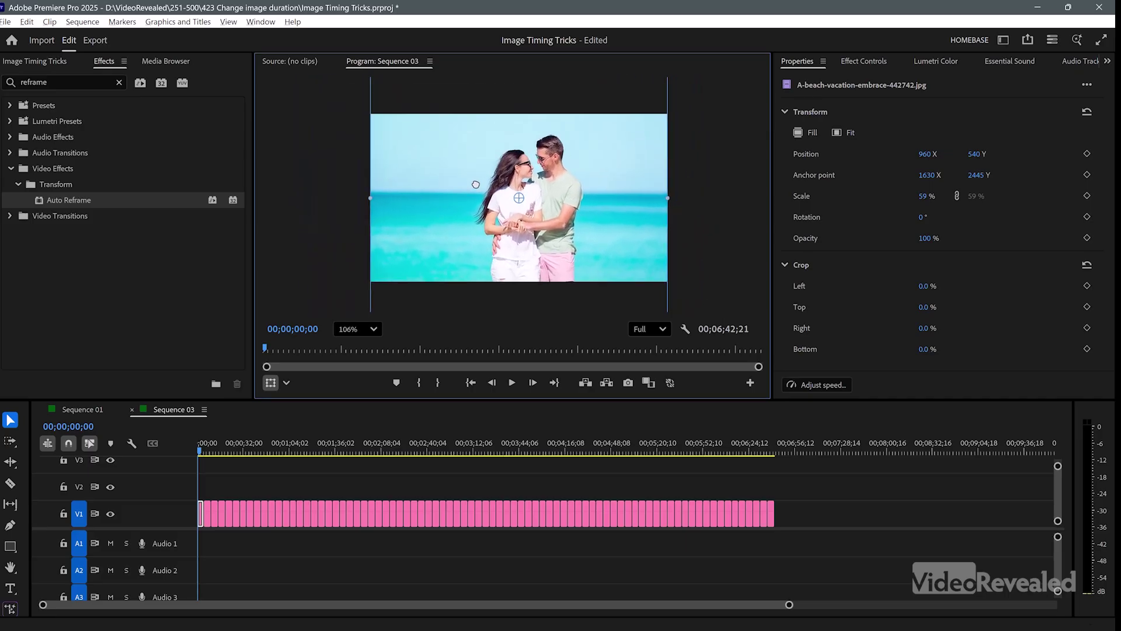
{"action": "scroll", "coordinate": [508, 184], "scroll_direction": "down", "scroll_amount": 3}
{"action": "scroll", "coordinate": [511, 192], "scroll_direction": "down", "scroll_amount": 2}
{"action": "left_click_drag", "start_coordinate": [548, 228], "coordinate": [447, 181]}
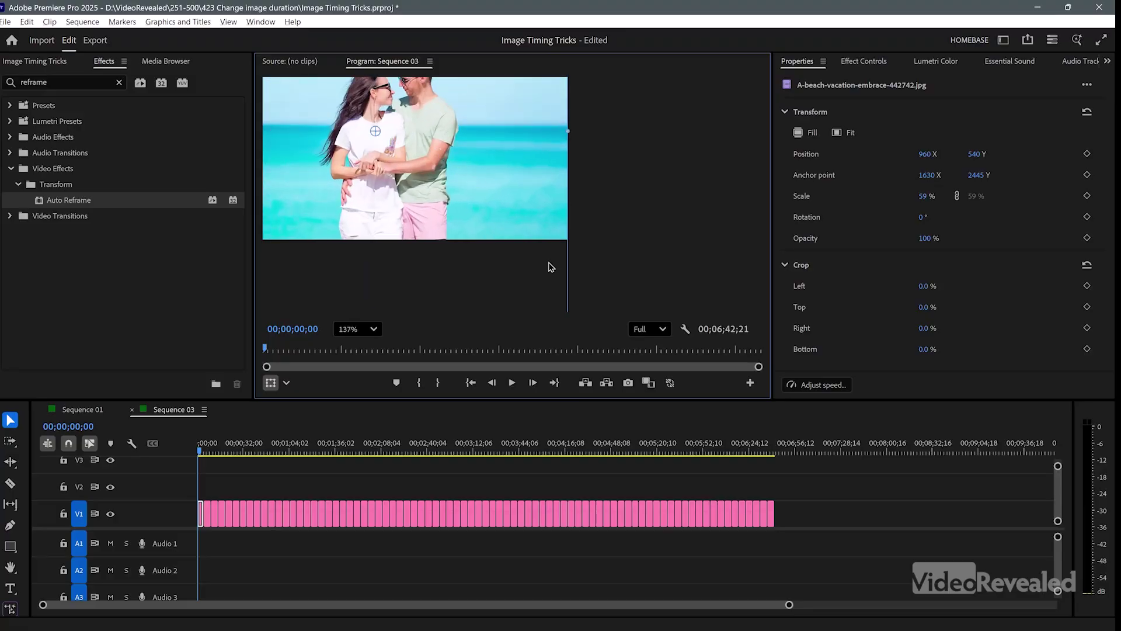
{"action": "left_click_drag", "start_coordinate": [508, 163], "coordinate": [657, 225]}
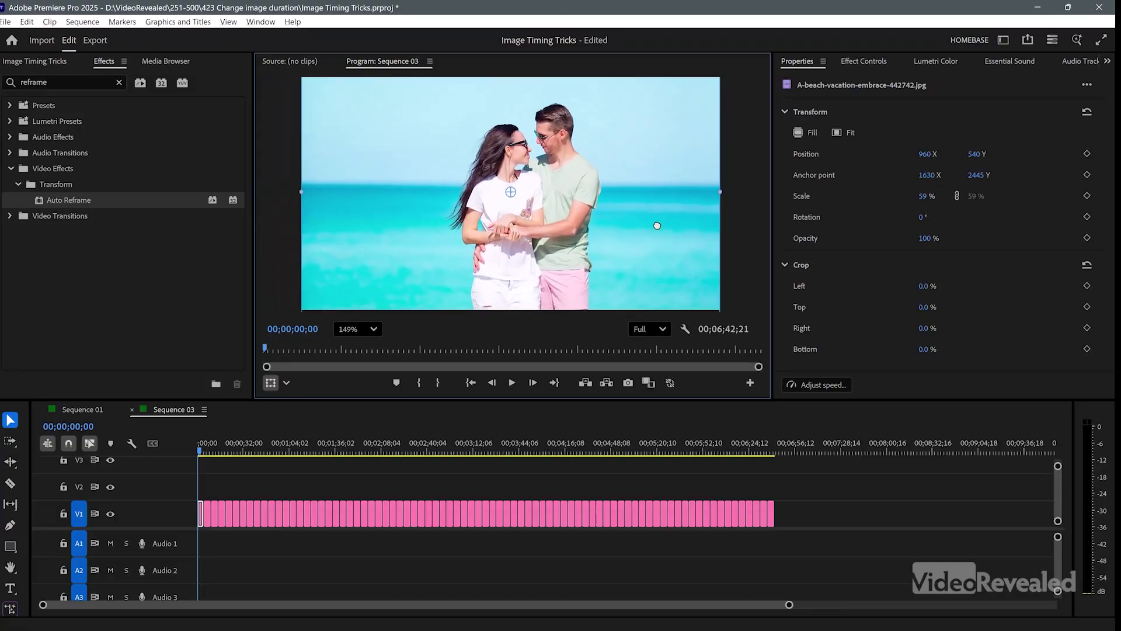
{"action": "scroll", "coordinate": [657, 226], "scroll_direction": "down", "scroll_amount": 4}
{"action": "left_click_drag", "start_coordinate": [594, 230], "coordinate": [573, 204]}
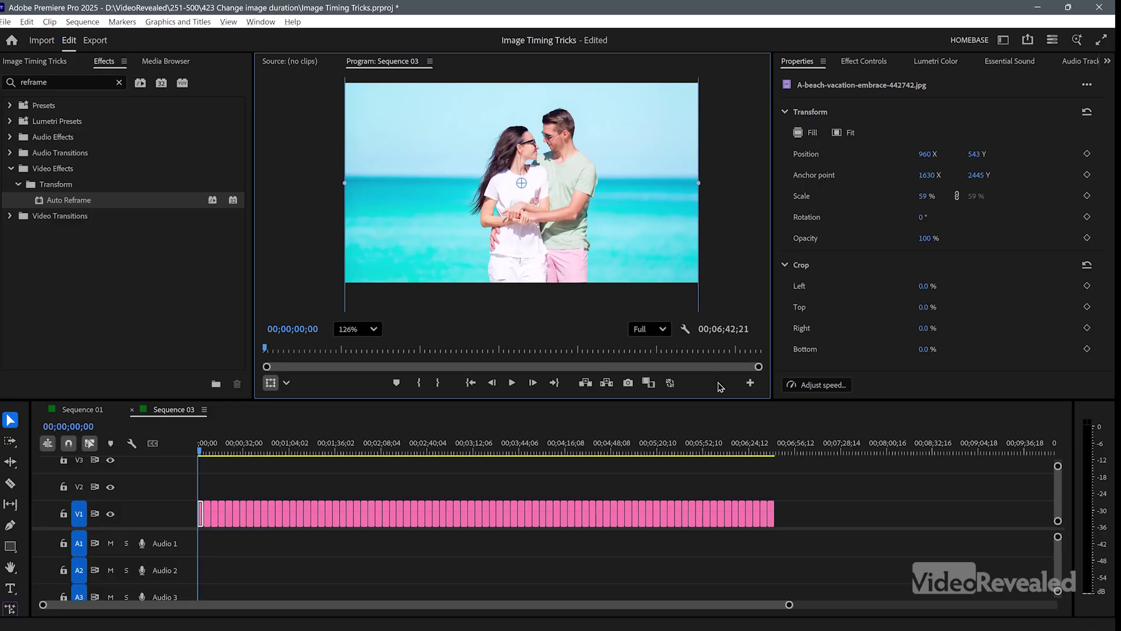
- Add the Snap in Program Monitor, Go to Previous Edit Point and Go to Next Edit Point controls to the Program monitor's transport controls
{"action": "left_click", "coordinate": [751, 384]}
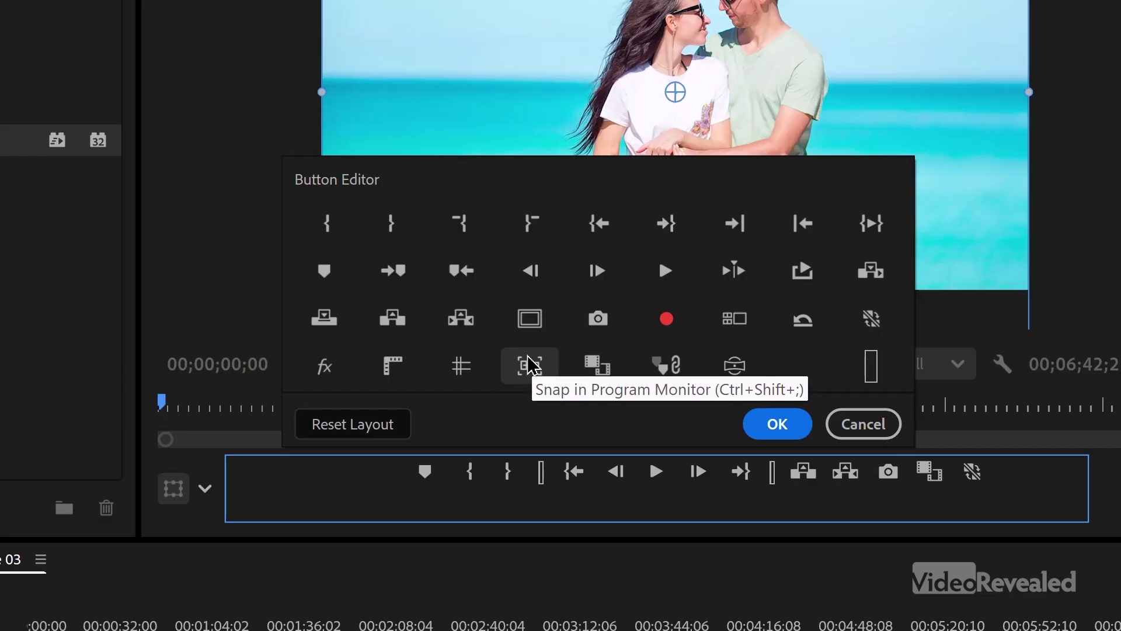
{"action": "left_click_drag", "start_coordinate": [588, 387], "coordinate": [1012, 472]}
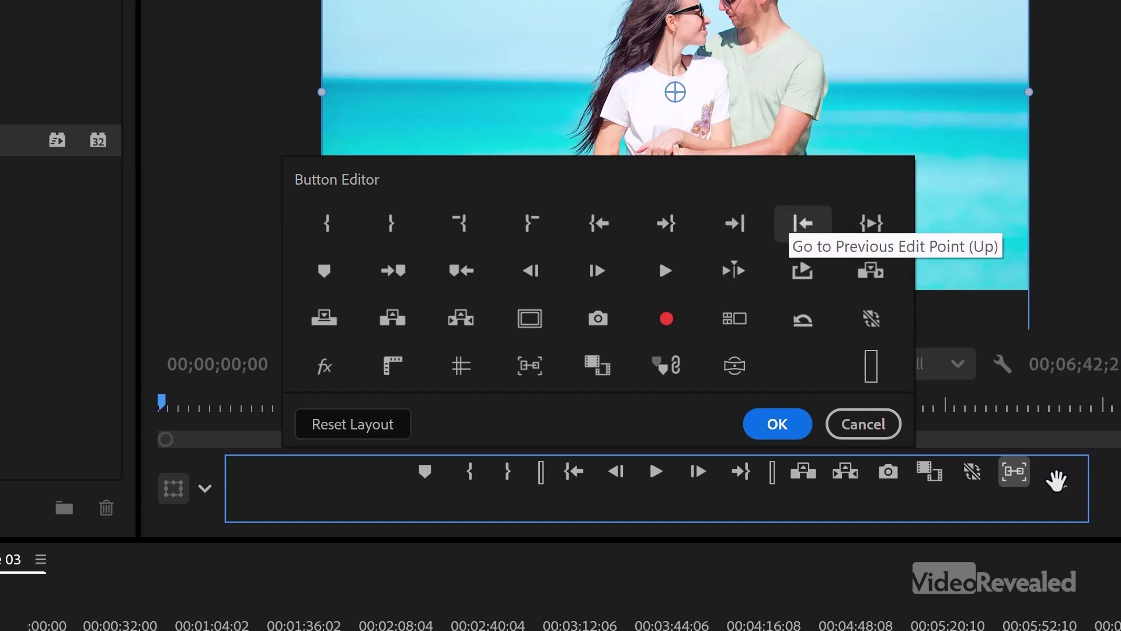
{"action": "left_click_drag", "start_coordinate": [1057, 480], "coordinate": [1055, 476]}
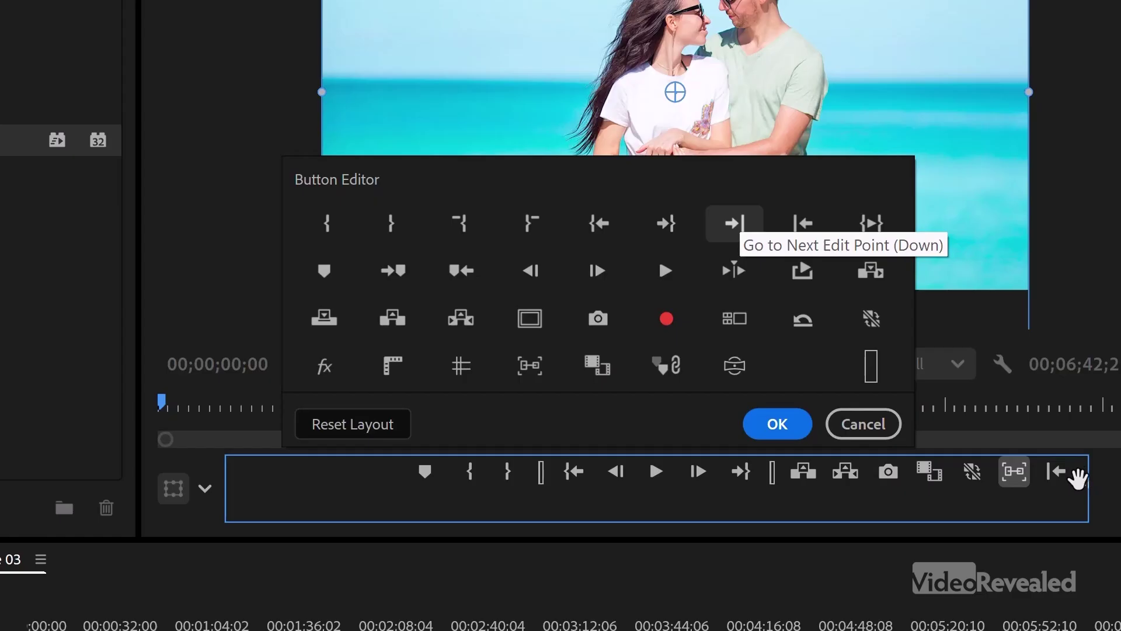
{"action": "left_click_drag", "start_coordinate": [1077, 470], "coordinate": [1077, 474]}
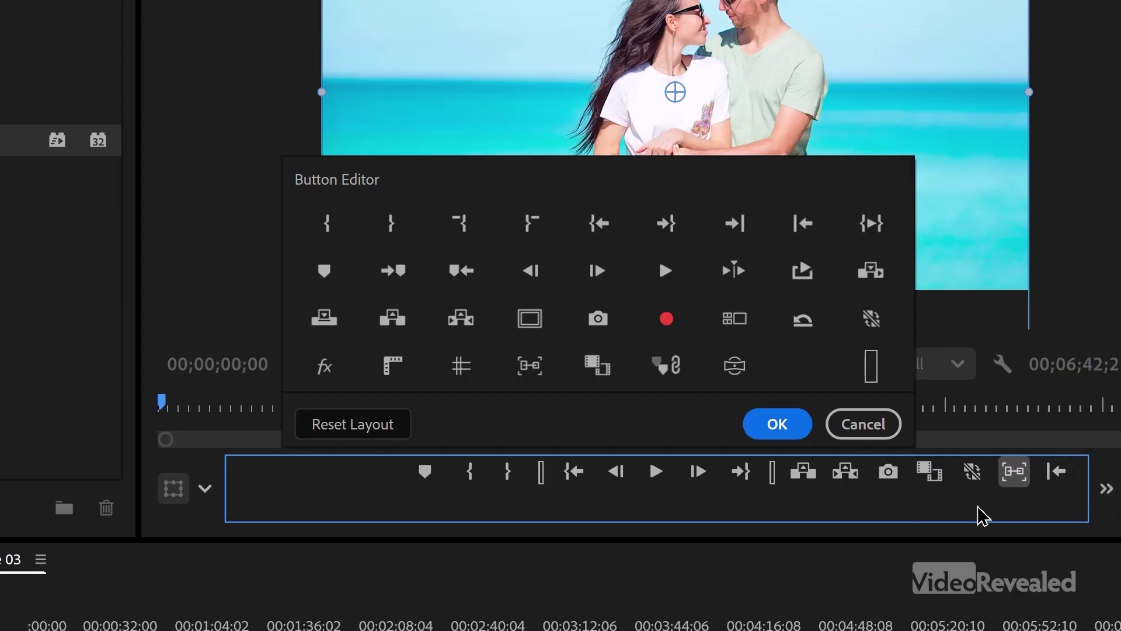
{"action": "left_click", "coordinate": [777, 424]}
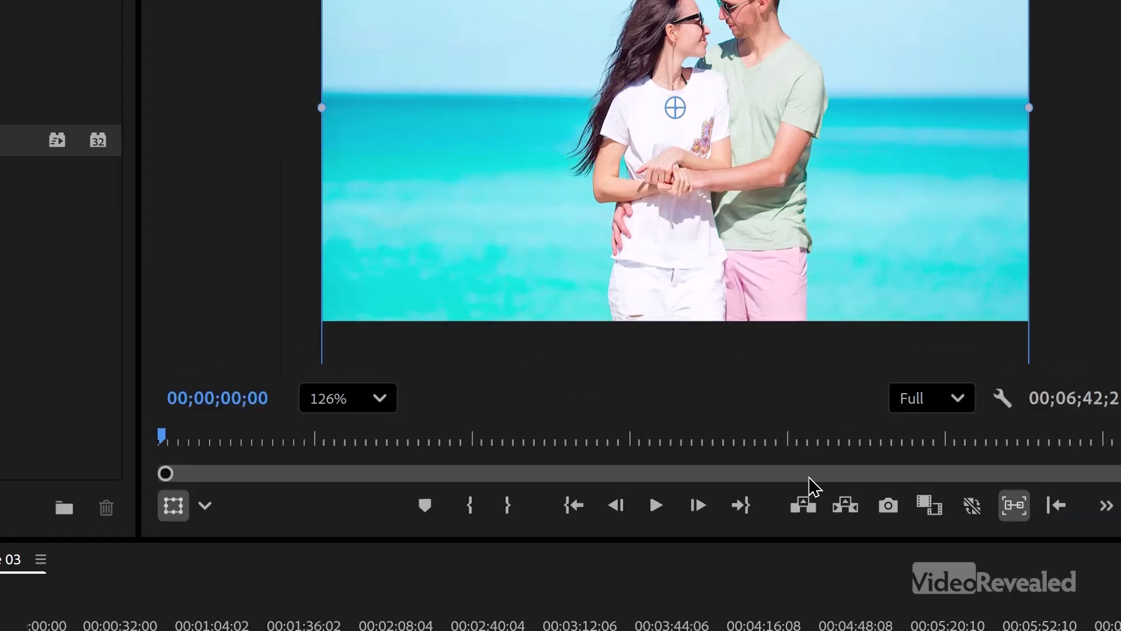
- Remove the first spacer and the Go to In and Go to Out controls from the Program monitor's transport controls
{"action": "left_click", "coordinate": [1107, 509]}
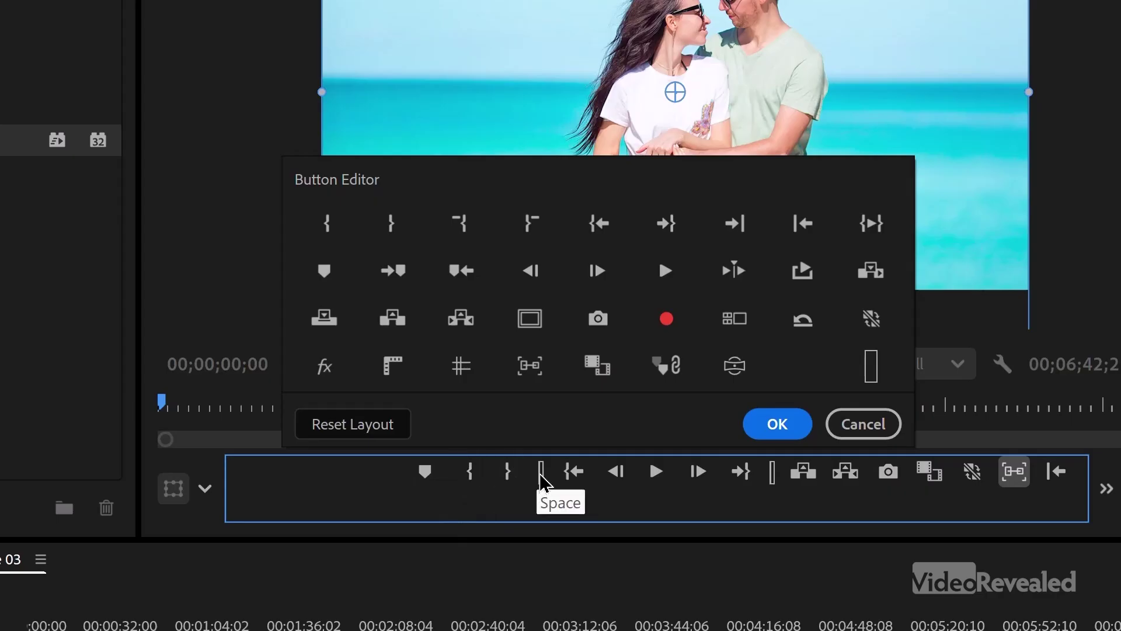
{"action": "left_click_drag", "start_coordinate": [541, 491], "coordinate": [493, 596]}
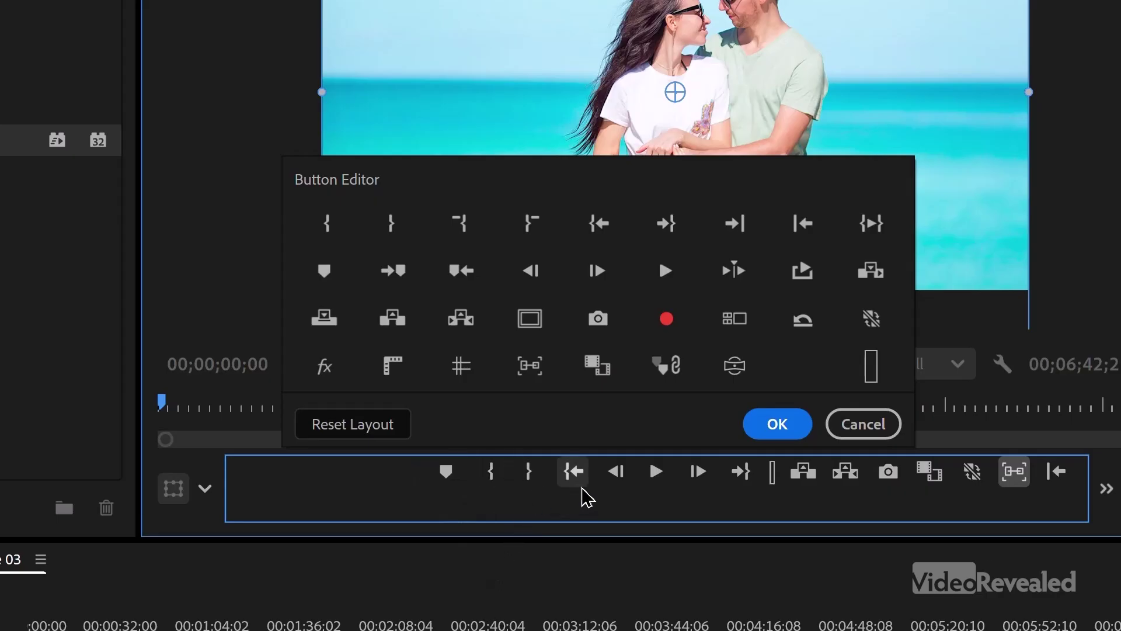
{"action": "left_click_drag", "start_coordinate": [577, 483], "coordinate": [558, 601]}
{"action": "left_click_drag", "start_coordinate": [741, 480], "coordinate": [707, 605]}
{"action": "left_click", "coordinate": [779, 425]}
- Try out Program monitor snapping by moving the beach couple photo within the frame, ending at position 960, 540
{"action": "mouse_move", "coordinate": [906, 161]}
{"action": "left_mouse_down"}
{"action": "mouse_move", "coordinate": [931, 168]}
{"action": "mouse_move", "coordinate": [938, 220]}
{"action": "mouse_move", "coordinate": [896, 208]}
{"action": "mouse_move", "coordinate": [886, 150]}
{"action": "mouse_move", "coordinate": [900, 157]}
{"action": "left_mouse_up"}
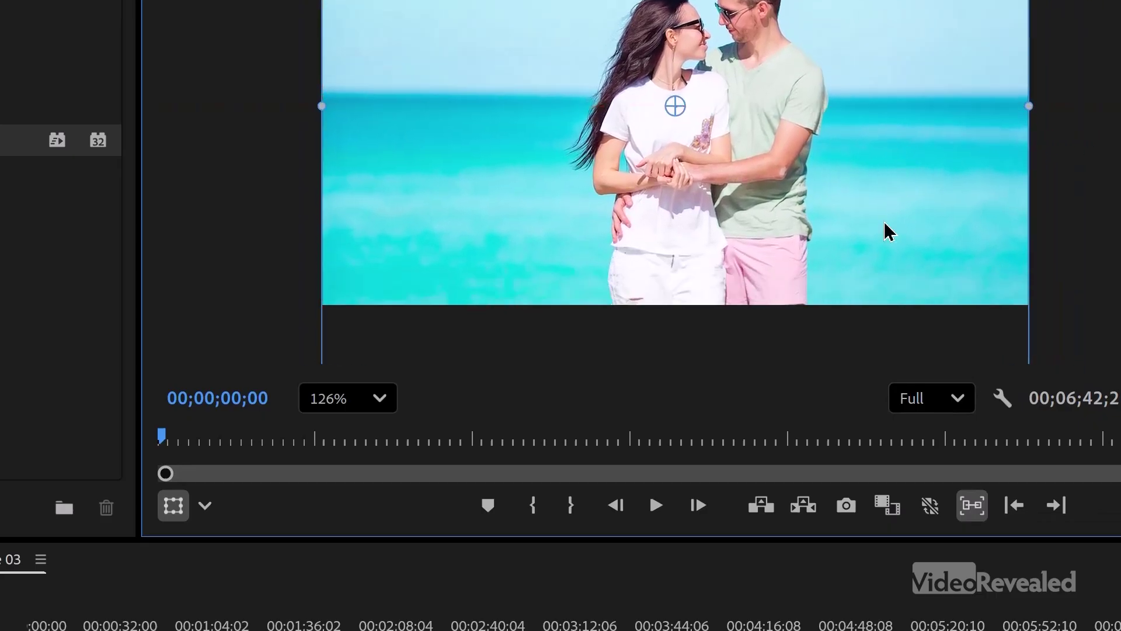
{"action": "left_click_drag", "start_coordinate": [914, 204], "coordinate": [904, 204]}
{"action": "left_click_drag", "start_coordinate": [971, 208], "coordinate": [930, 228]}
{"action": "left_click", "coordinate": [972, 506]}
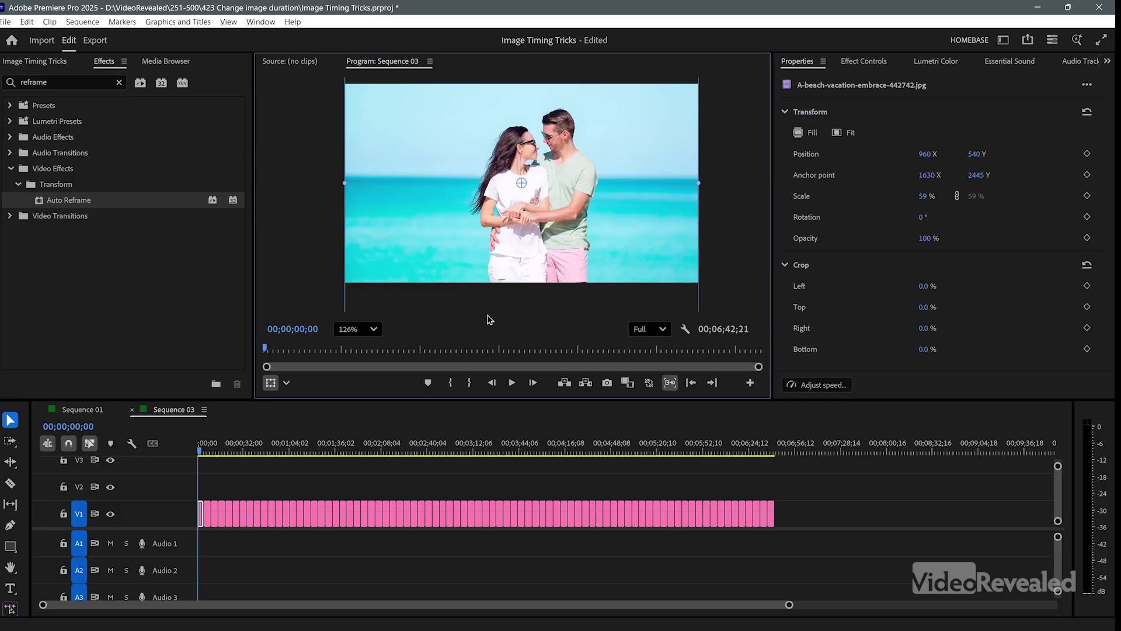
- Lower the next two photos in the frame, setting the crawling baby's vertical position to 640 and the iris-flowers girl's to 1001.3
{"action": "left_click", "coordinate": [712, 382]}
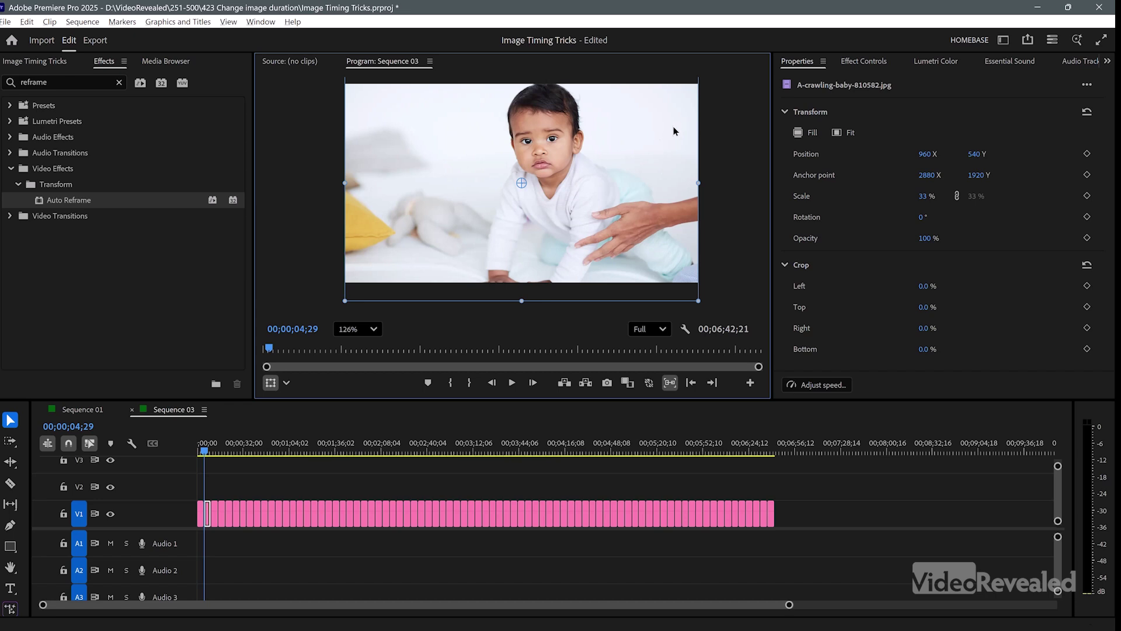
{"action": "mouse_move", "coordinate": [547, 111]}
{"action": "left_mouse_down"}
{"action": "mouse_move", "coordinate": [547, 100]}
{"action": "mouse_move", "coordinate": [548, 113]}
{"action": "left_mouse_up"}
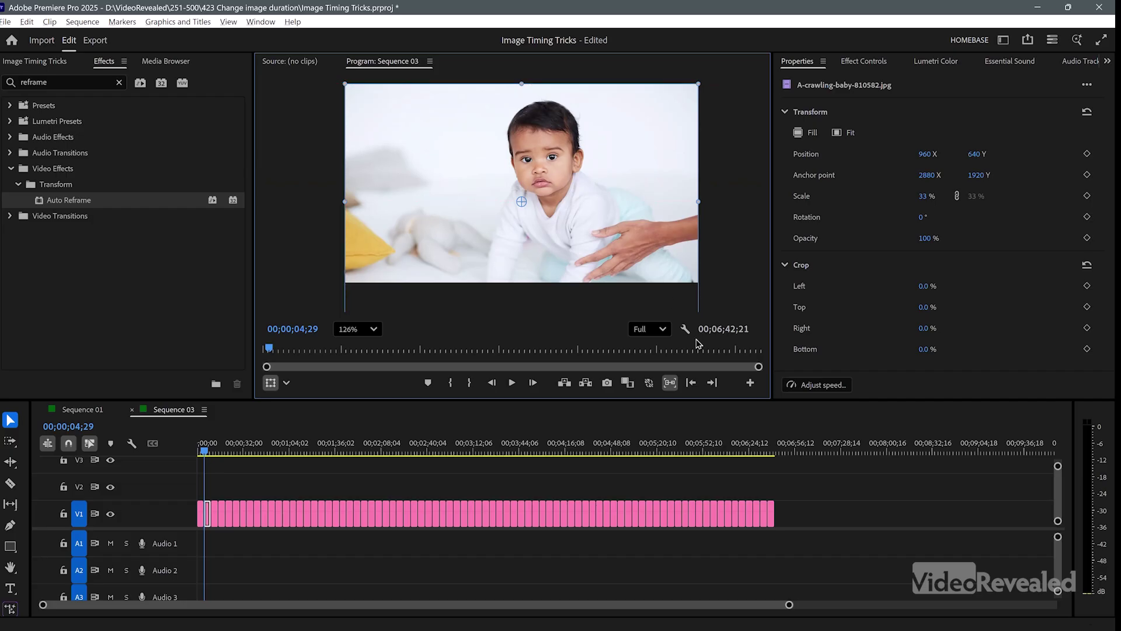
{"action": "left_click", "coordinate": [712, 384]}
{"action": "left_click_drag", "start_coordinate": [615, 182], "coordinate": [620, 249]}
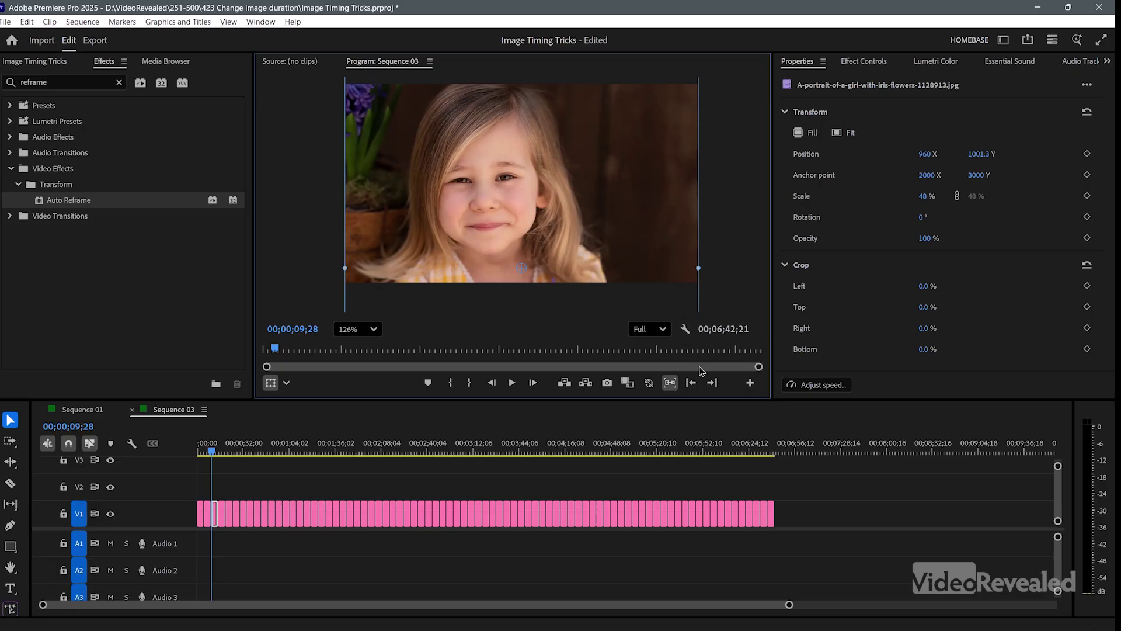
- Advance two edit points and move the photo of the woman in the green headscarf to vertical position 640
{"action": "left_click", "coordinate": [712, 384]}
{"action": "left_click", "coordinate": [711, 383]}
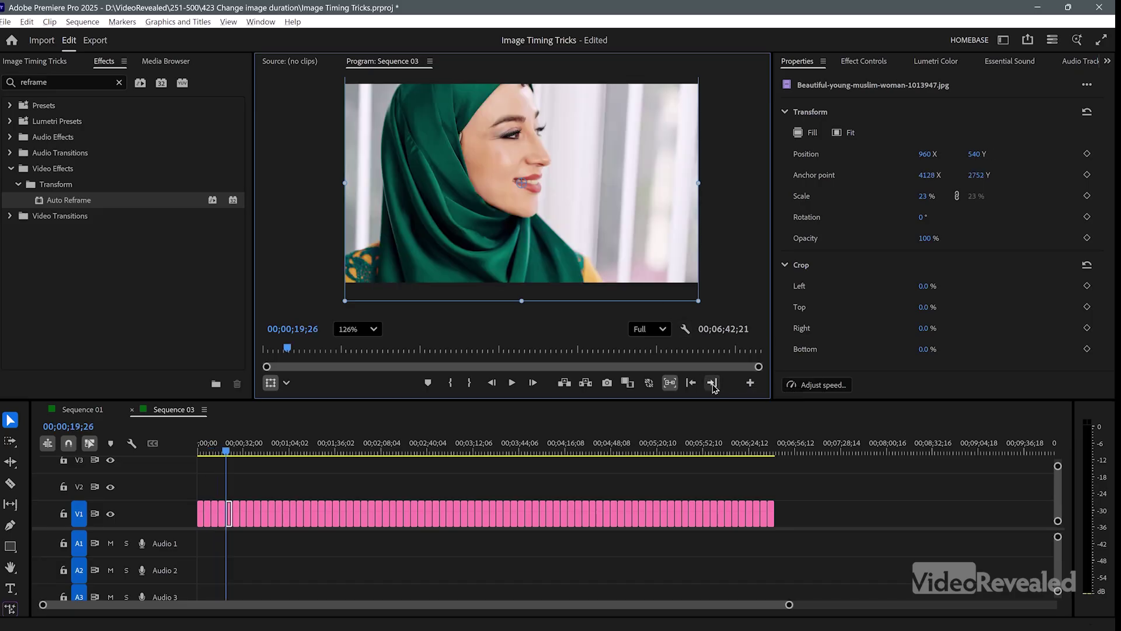
{"action": "left_click_drag", "start_coordinate": [644, 200], "coordinate": [645, 222]}
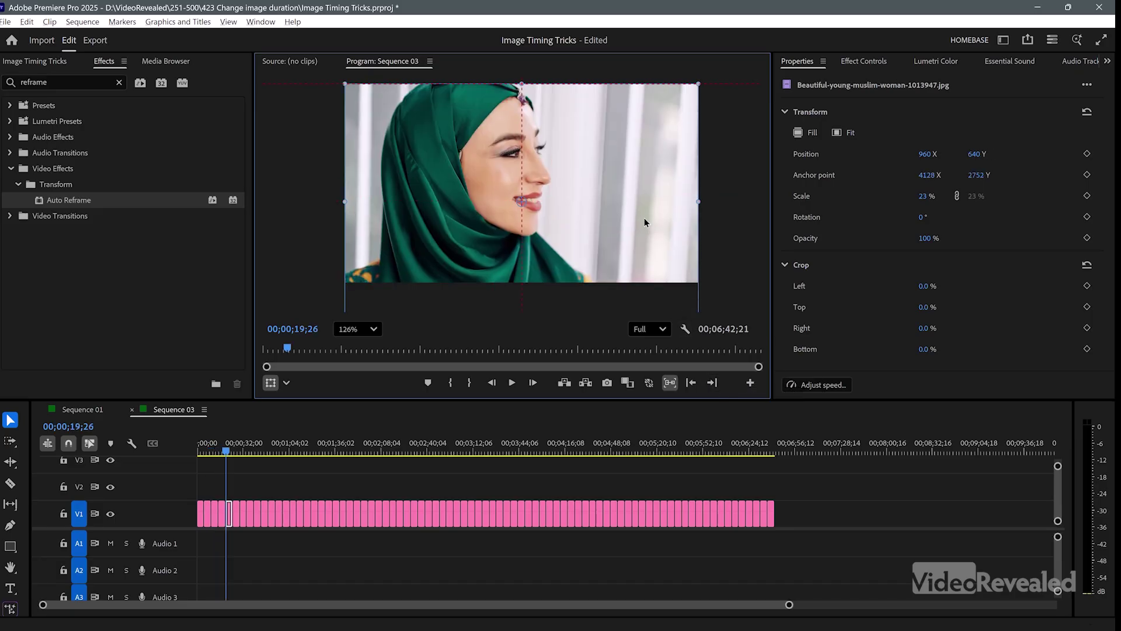
- Advance five more edit points and move the photo at the playhead downward in the frame
{"action": "left_click", "coordinate": [712, 383]}
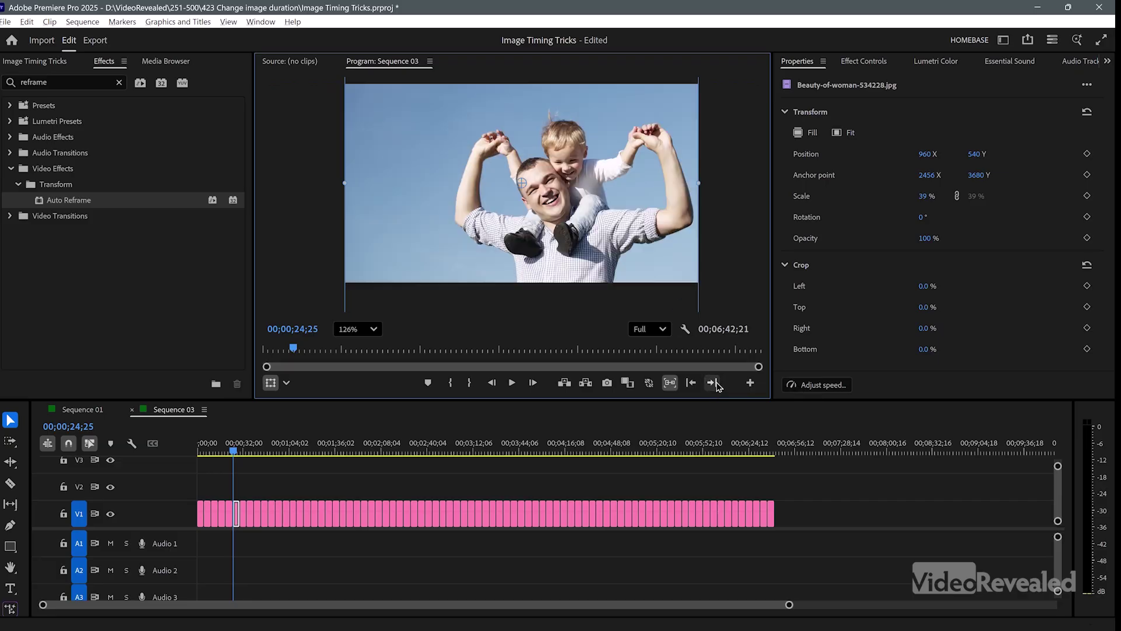
{"action": "left_click", "coordinate": [714, 383]}
{"action": "left_click", "coordinate": [717, 389]}
{"action": "left_click", "coordinate": [717, 389]}
{"action": "left_click", "coordinate": [718, 389]}
{"action": "left_click_drag", "start_coordinate": [590, 140], "coordinate": [595, 235]}
- Advance through the following photos, lowering one in the frame and moving the dad-and-daughter seashell photo to vertical position 640
{"action": "left_click", "coordinate": [713, 383]}
{"action": "left_click", "coordinate": [713, 383]}
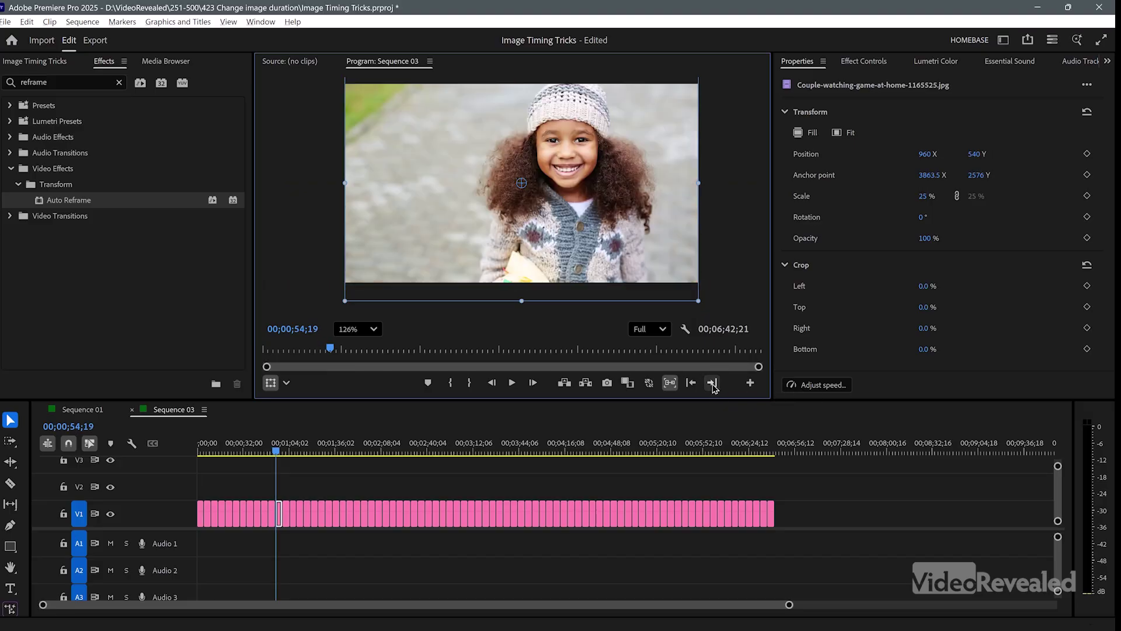
{"action": "left_click", "coordinate": [713, 383]}
{"action": "left_click_drag", "start_coordinate": [621, 216], "coordinate": [626, 248]}
{"action": "left_click_drag", "start_coordinate": [596, 136], "coordinate": [597, 113]}
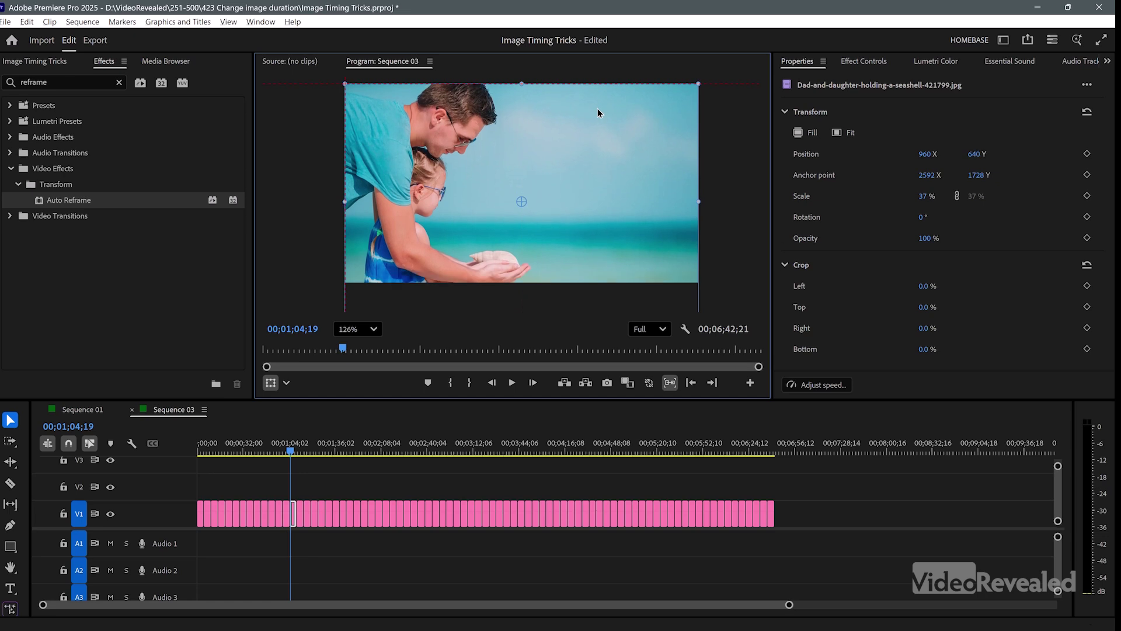
{"action": "left_click", "coordinate": [711, 383]}
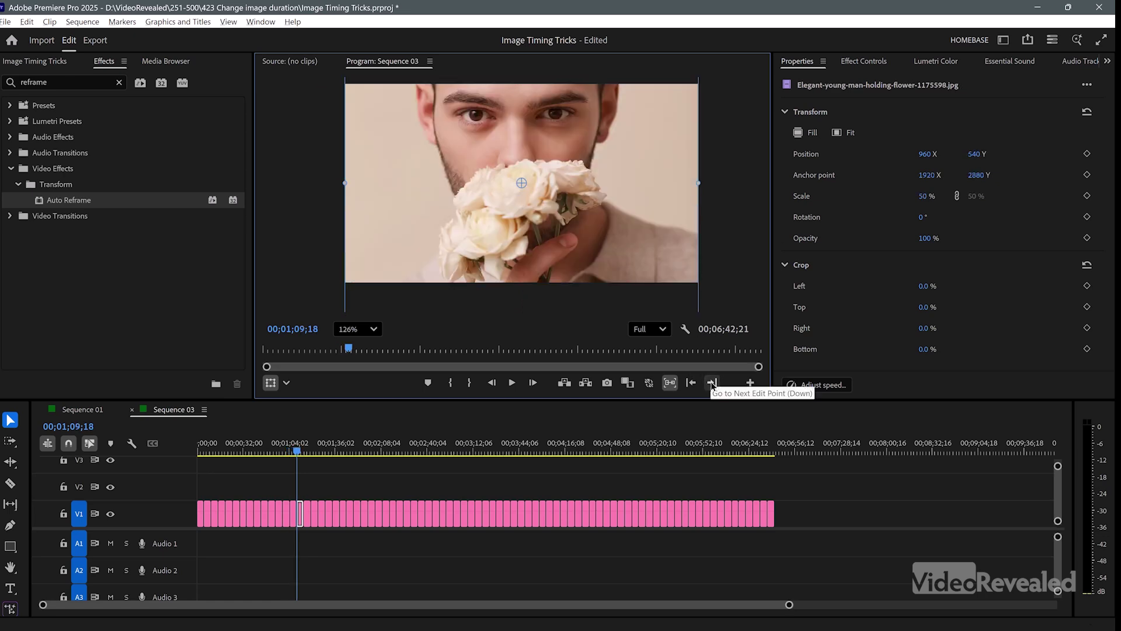
- Advance two edit points to the Expressing-love-to-mom photo and move it down in the frame to vertical position 790.3
{"action": "left_click", "coordinate": [708, 384]}
{"action": "left_click", "coordinate": [711, 384]}
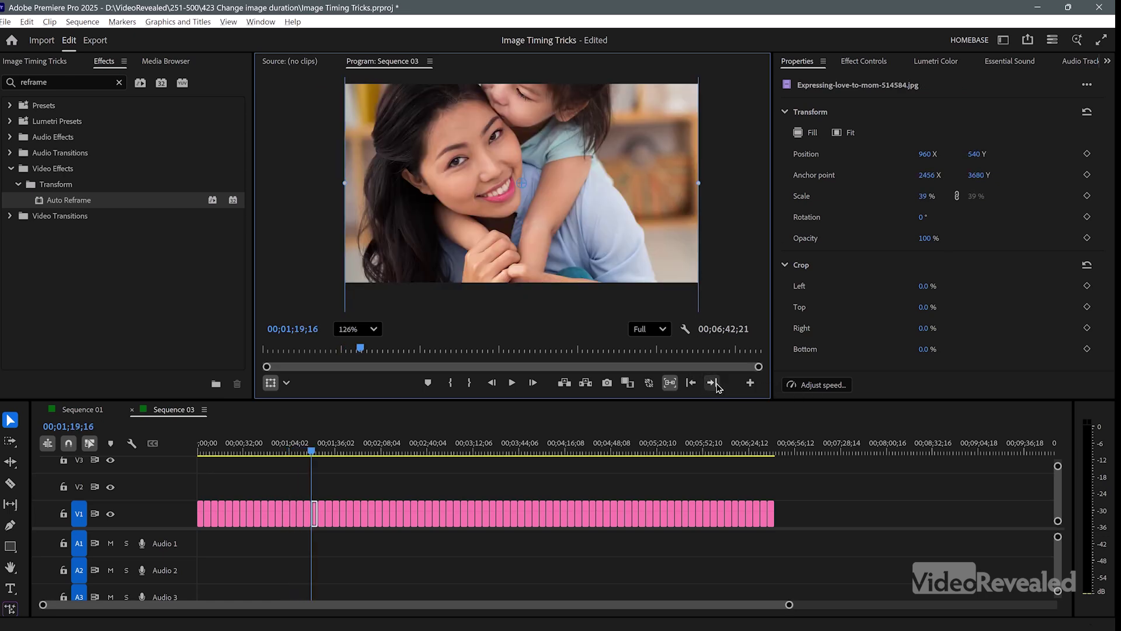
{"action": "left_click", "coordinate": [715, 384]}
{"action": "left_click", "coordinate": [691, 383]}
{"action": "left_click_drag", "start_coordinate": [586, 168], "coordinate": [585, 200]}
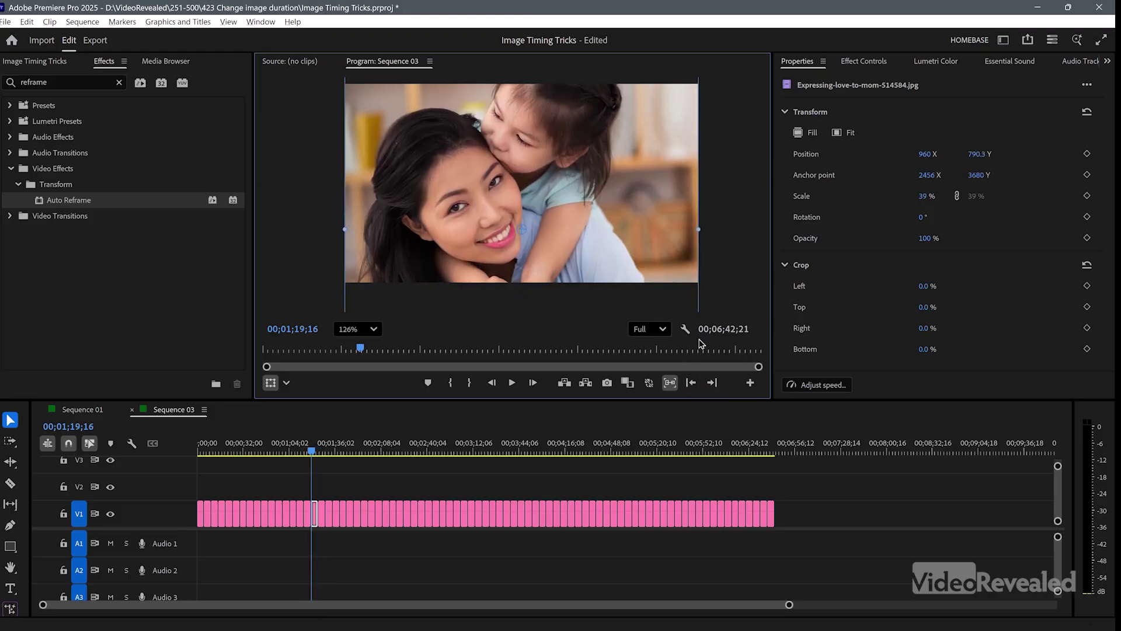
- Move the Family-among-dunes photo to vertical position 640, then advance two more edit points to the family-eating-pie photo
{"action": "left_click", "coordinate": [711, 386]}
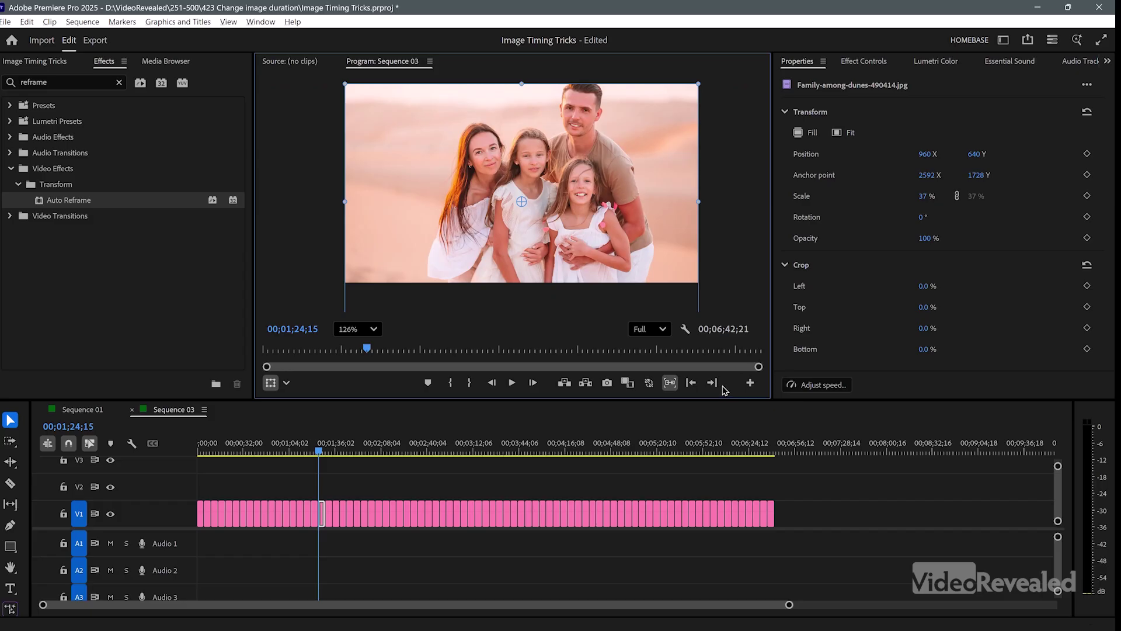
{"action": "left_click", "coordinate": [712, 384]}
{"action": "left_click", "coordinate": [712, 383]}
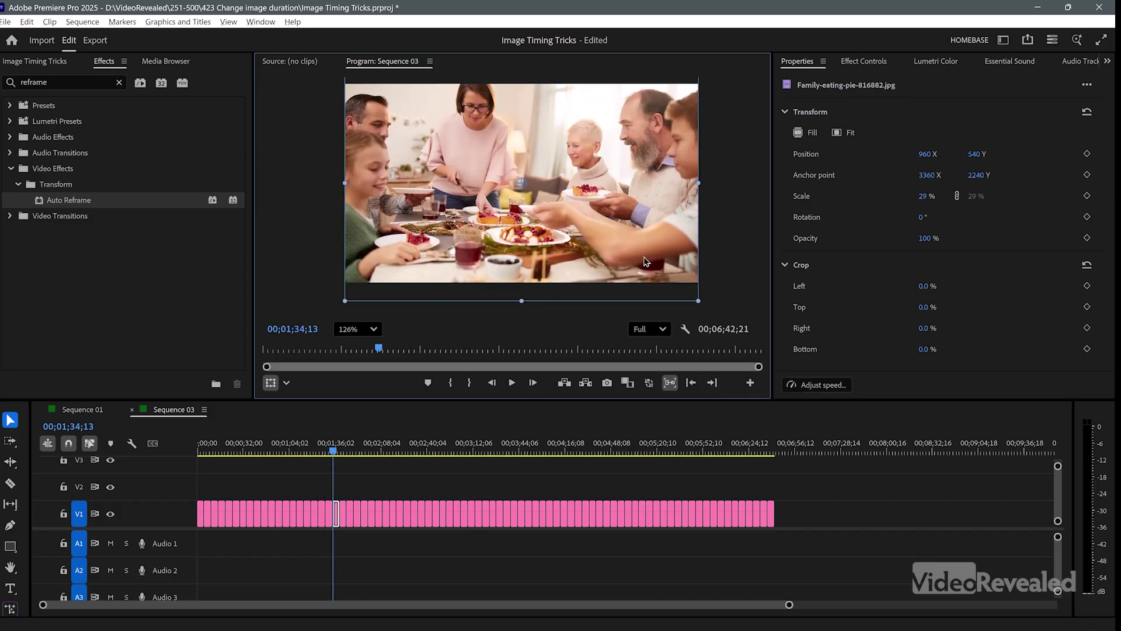
- Advance through the following photos and move the Father-with-his-daughter photo to vertical position 1001.3
{"action": "left_click", "coordinate": [712, 384]}
{"action": "left_click", "coordinate": [712, 384]}
{"action": "left_click", "coordinate": [712, 385]}
{"action": "left_click", "coordinate": [712, 384]}
{"action": "left_click", "coordinate": [712, 384]}
{"action": "left_click", "coordinate": [712, 384]}
{"action": "left_click", "coordinate": [712, 384]}
{"action": "left_click", "coordinate": [711, 383]}
{"action": "left_click", "coordinate": [712, 384]}
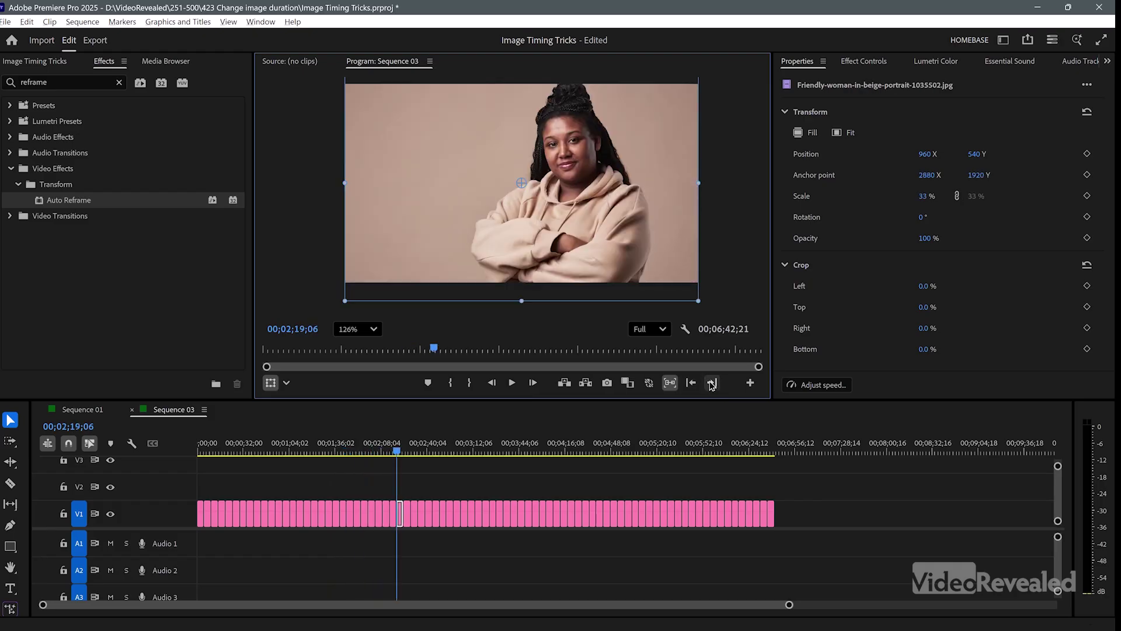
{"action": "left_click", "coordinate": [692, 384]}
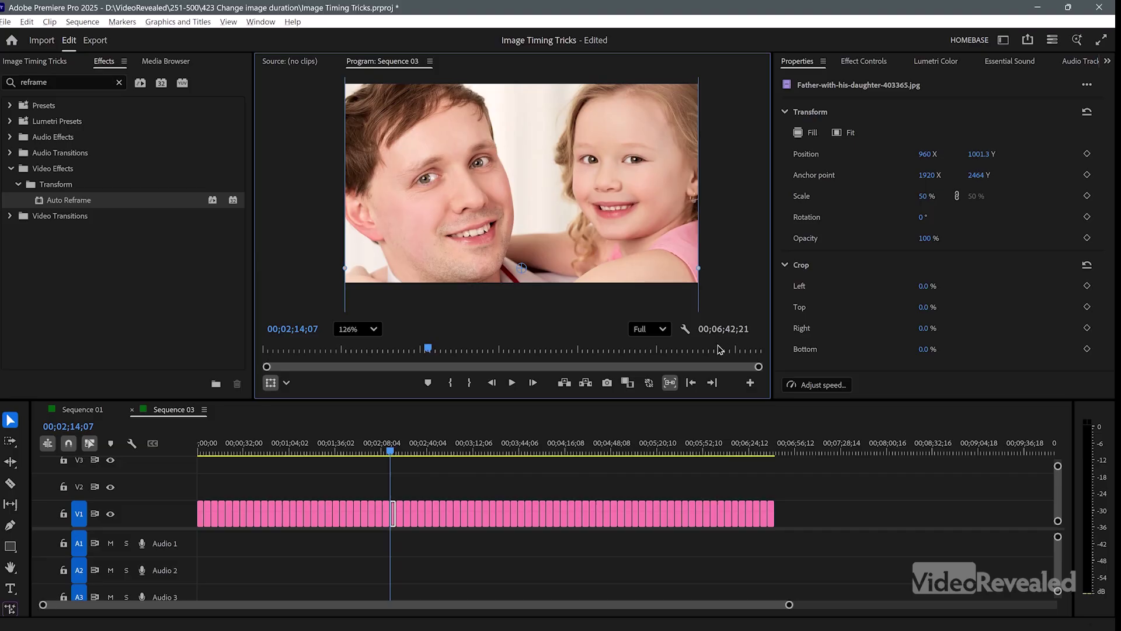
- Jump ahead to the photo of the guitar-playing teenager and move it down to vertical position 1180.1
{"action": "left_click_drag", "start_coordinate": [471, 447], "coordinate": [711, 442]}
{"action": "left_click_drag", "start_coordinate": [591, 174], "coordinate": [591, 356]}
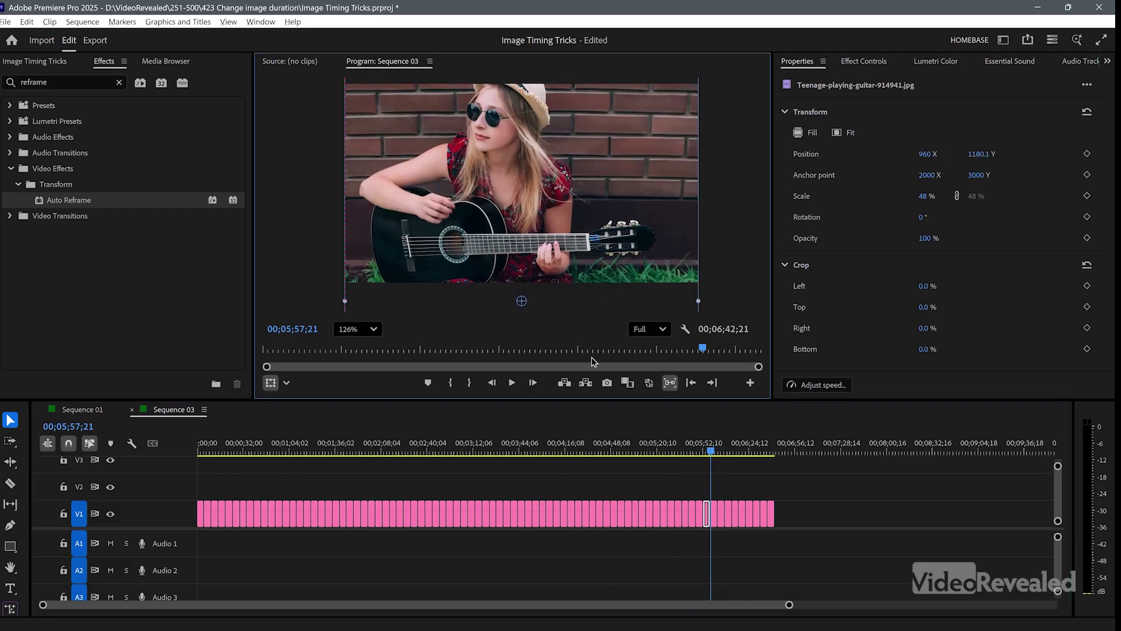
- Return the playhead near the sequence start, to the Baby-kisses-her-mother photo at 00;00;18;13
{"action": "left_click", "coordinate": [627, 485]}
{"action": "left_click_drag", "start_coordinate": [658, 449], "coordinate": [648, 455]}
{"action": "left_click_drag", "start_coordinate": [425, 445], "coordinate": [309, 441]}
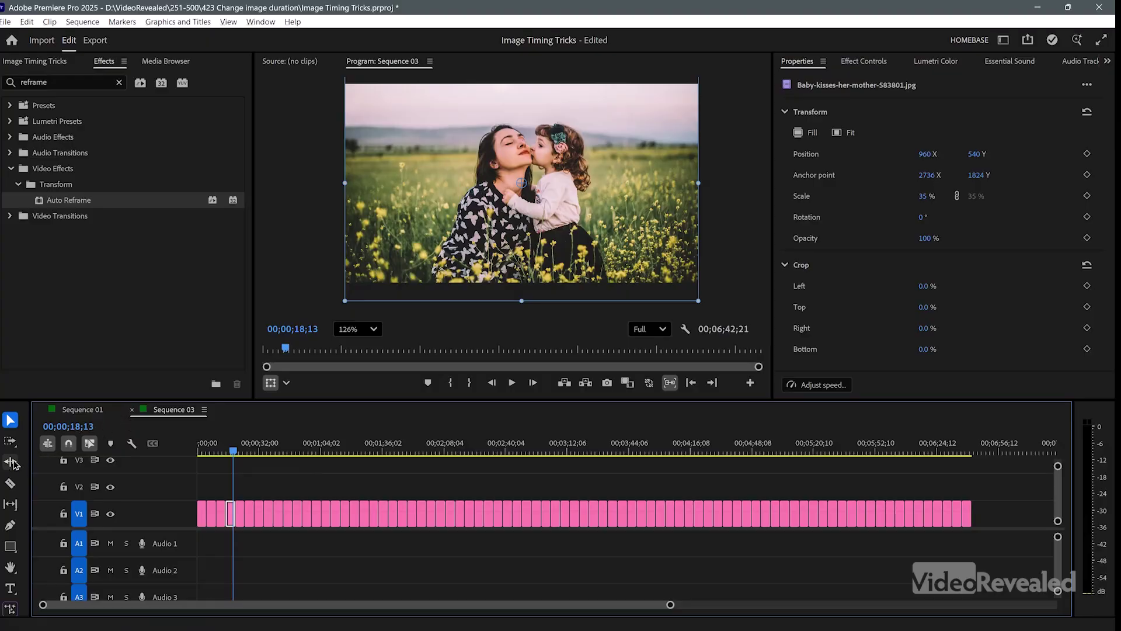
- Select all the V1 edit points with the Ripple Edit tool and trim them together by -5 frames twice
{"action": "left_click", "coordinate": [10, 461]}
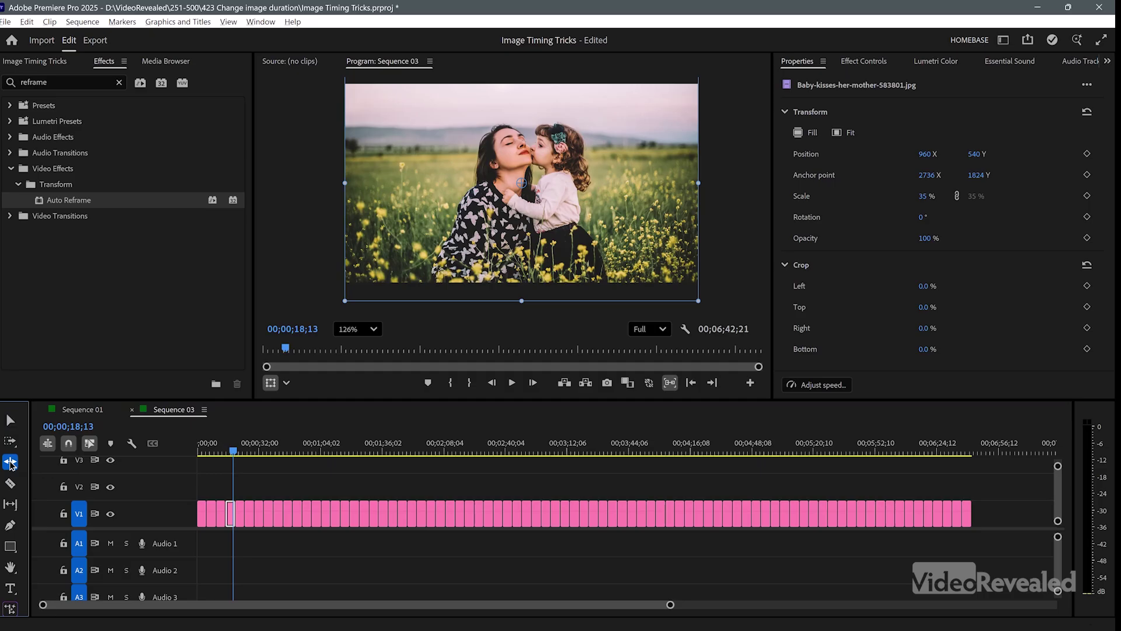
{"action": "left_click_drag", "start_coordinate": [991, 476], "coordinate": [202, 508]}
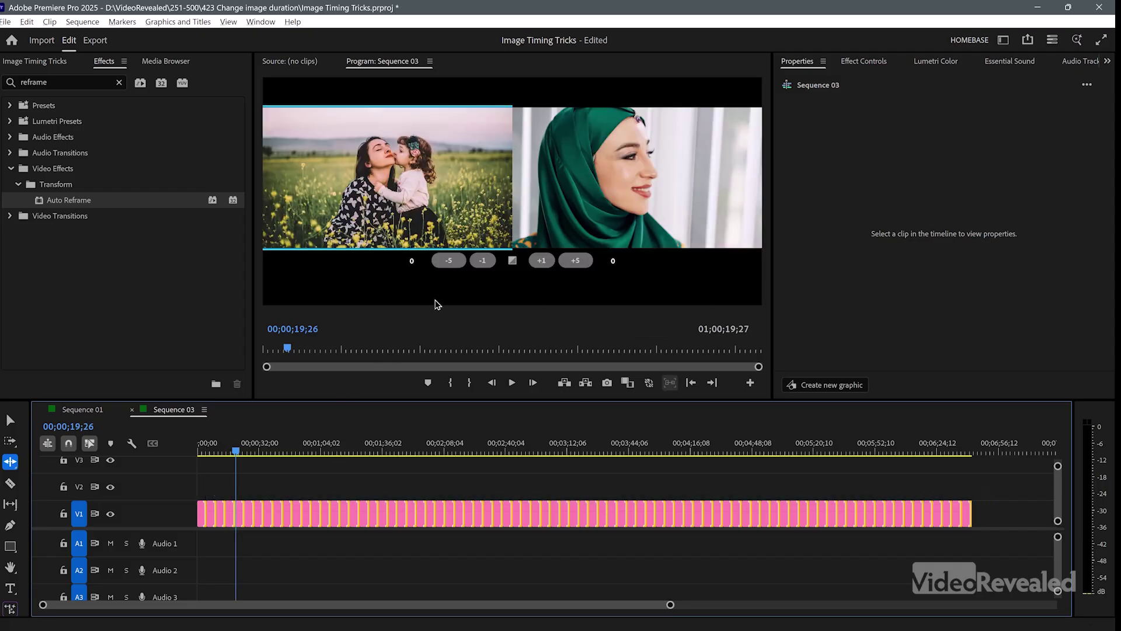
{"action": "left_click", "coordinate": [449, 260]}
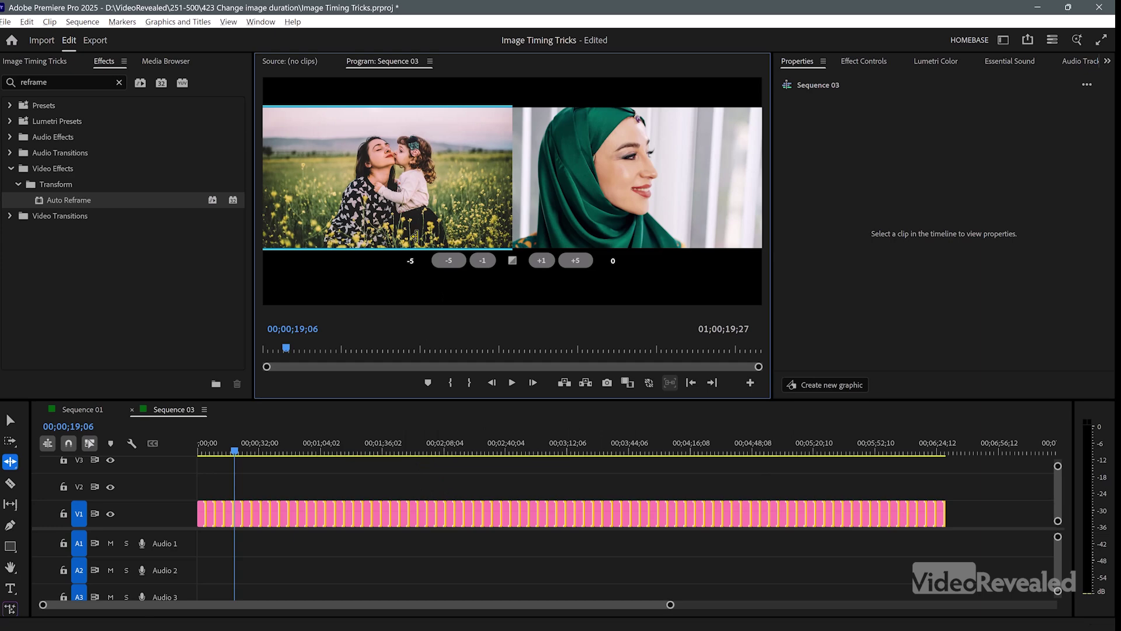
{"action": "left_click", "coordinate": [448, 260]}
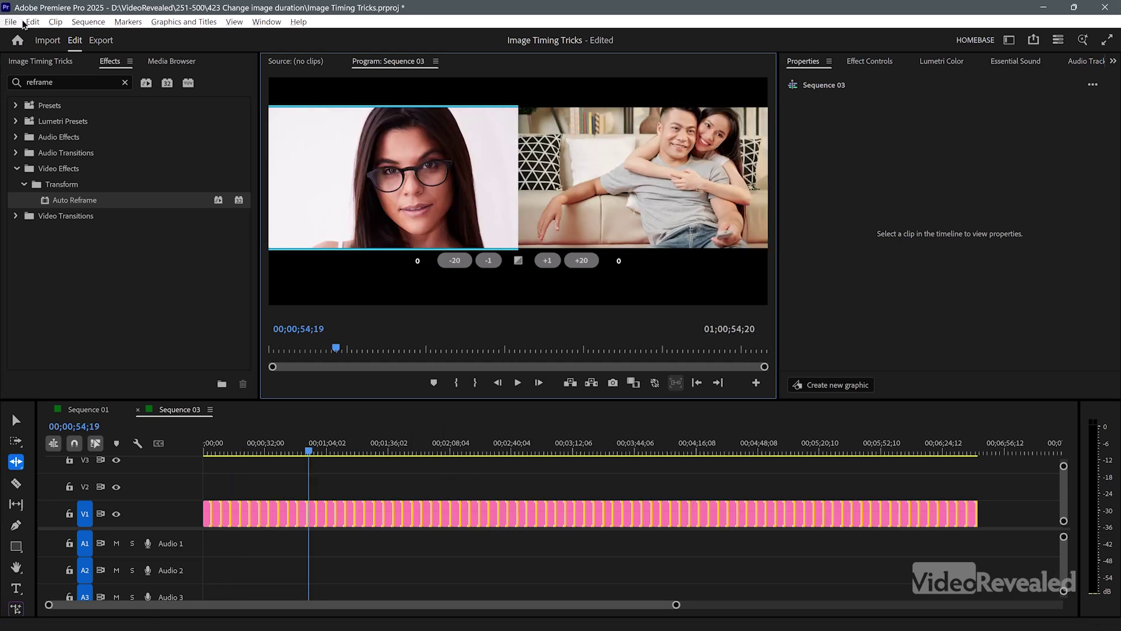
- Open the Trim preferences and examine the Large Trim Offset and the ripple trim sync options
{"action": "left_click", "coordinate": [30, 23]}
{"action": "mouse_move", "coordinate": [134, 442]}
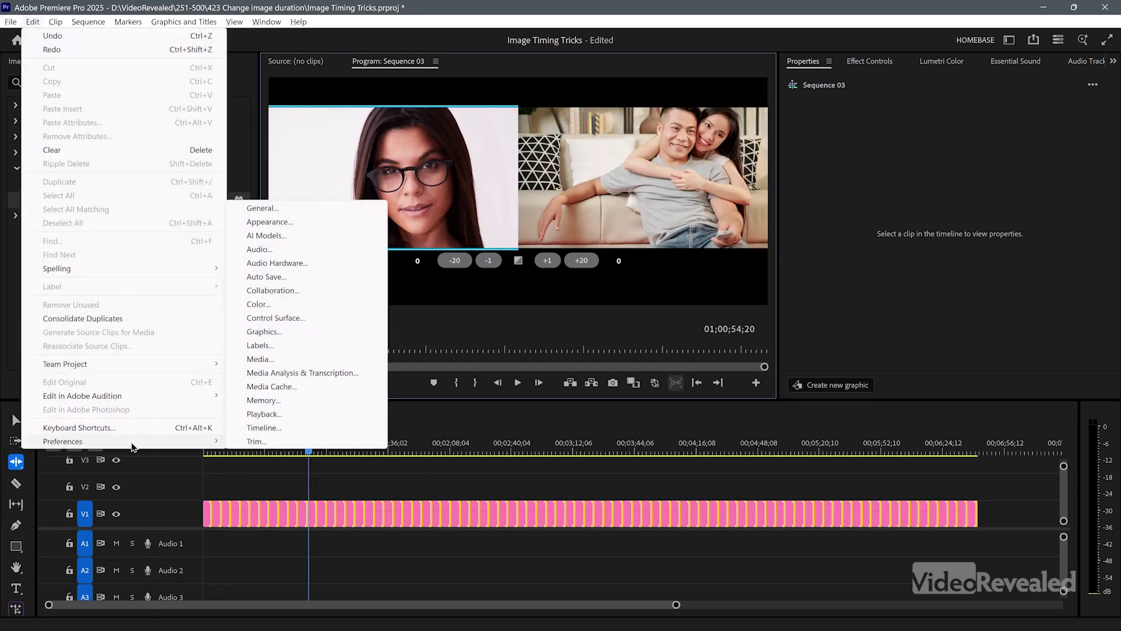
{"action": "left_click", "coordinate": [275, 447]}
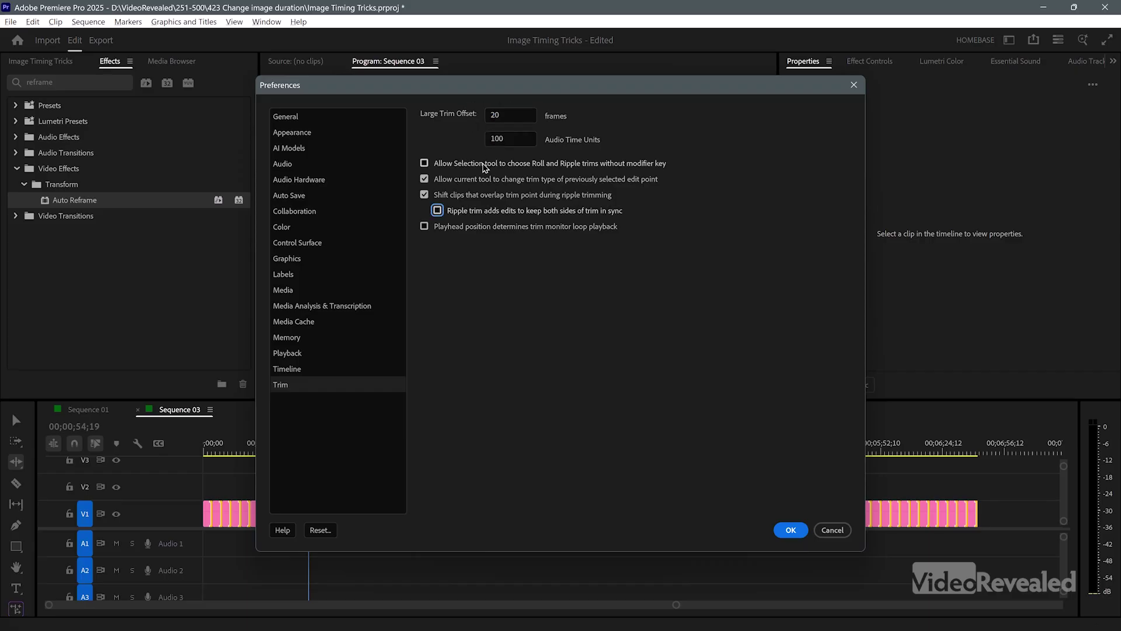
{"action": "left_click", "coordinate": [519, 215]}
{"action": "left_click", "coordinate": [515, 213]}
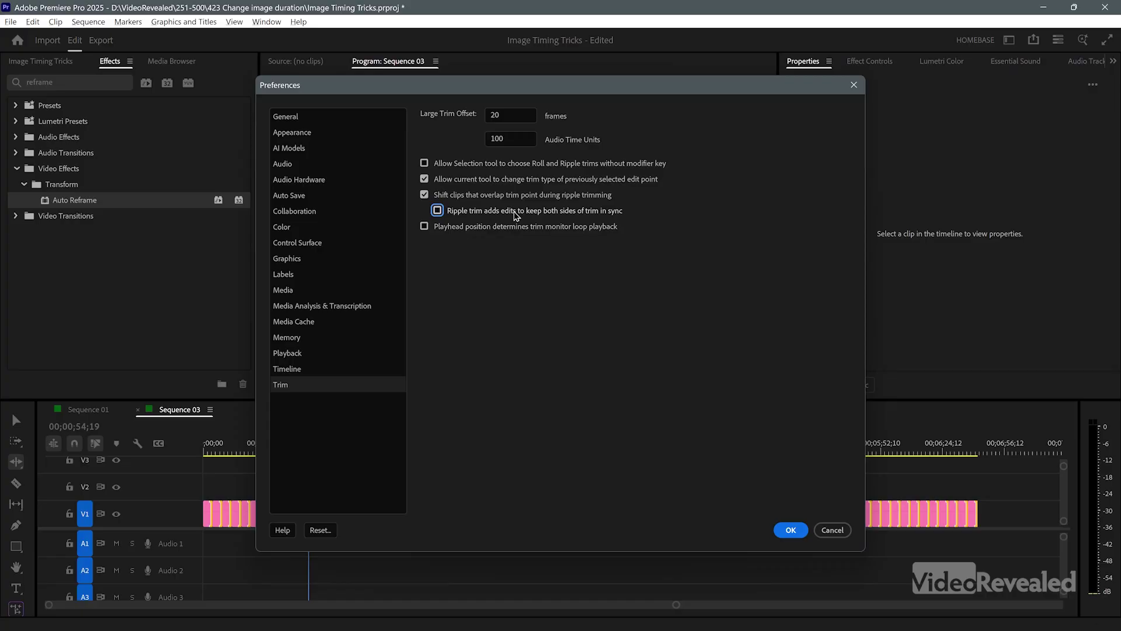